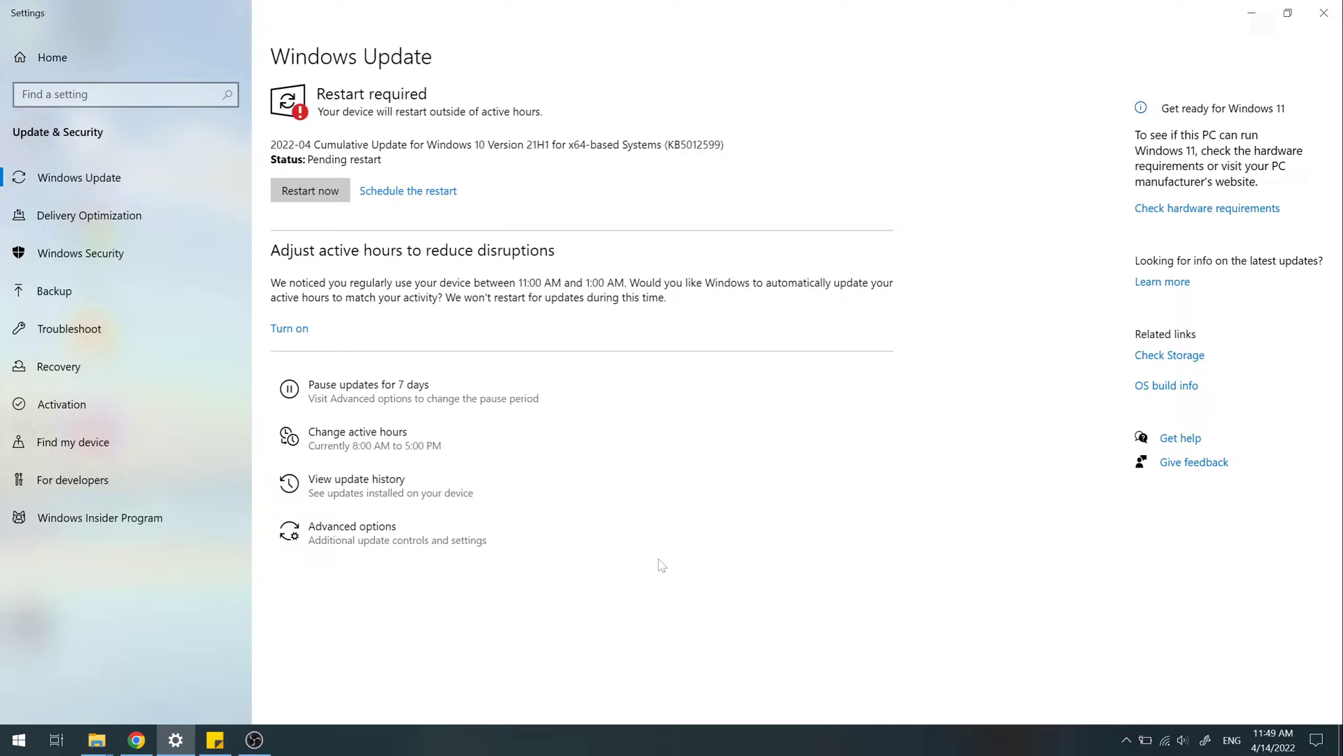
# - Open Command Prompt as administrator from Windows search
pyautogui.press('super')
pyautogui.write('cmd')
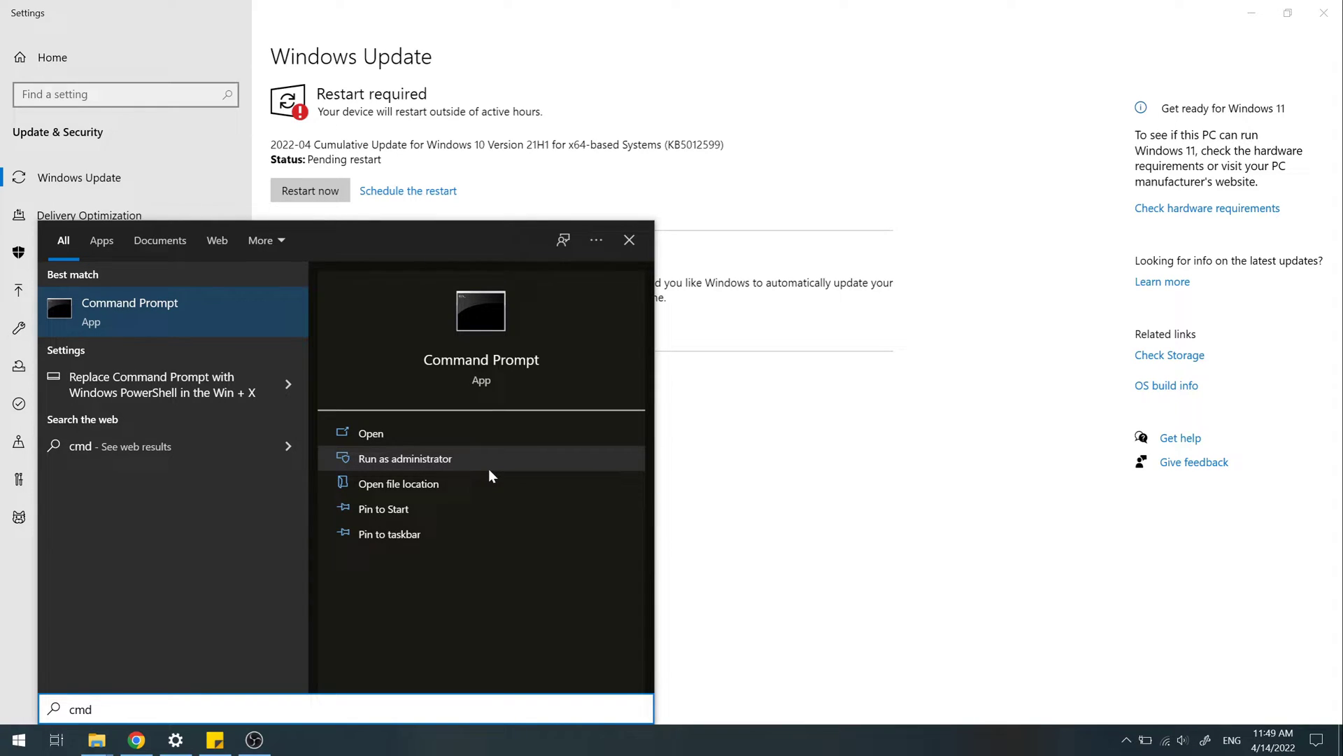
pyautogui.click(488, 467)
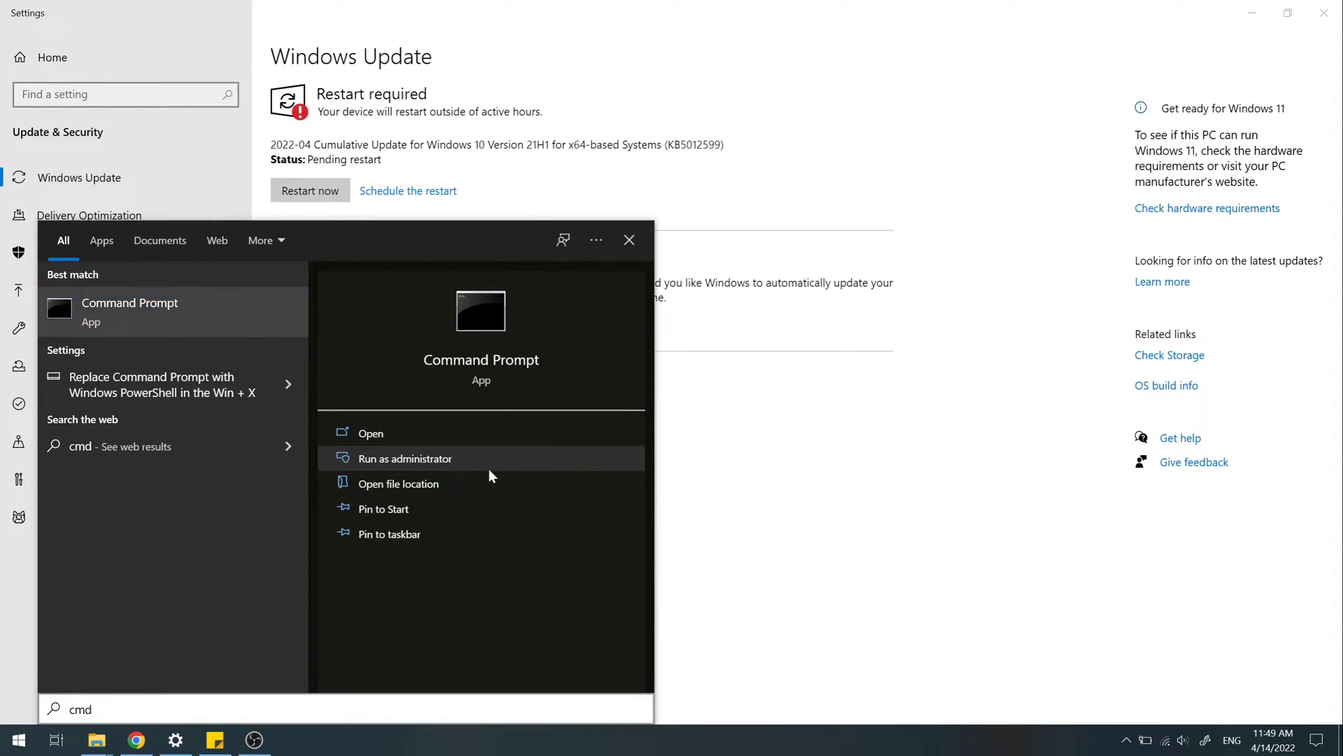
# - Copy 'wmic qfe get hotfixid' from Sticky Notes and run it, listing eight hotfix IDs
pyautogui.click(215, 739)
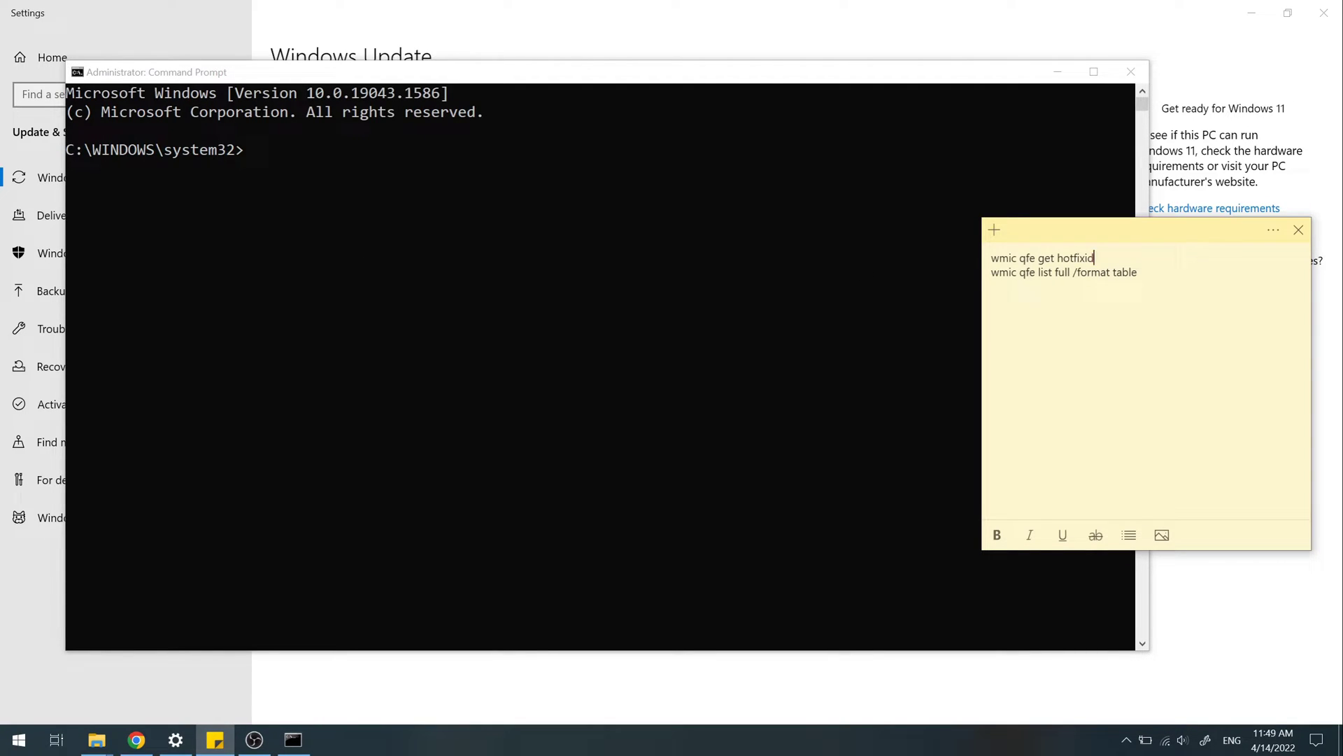
pyautogui.hotkey('ctrl', 'shift', 'Left')
pyautogui.hotkey('ctrl', 'shift', 'Left')
pyautogui.hotkey('ctrl', 'shift', 'Left')
pyautogui.hotkey('ctrl', 'shift', 'Left')
pyautogui.hotkey('ctrl', 'c')
pyautogui.hotkey('shift', 'F10')
pyautogui.press('Return')
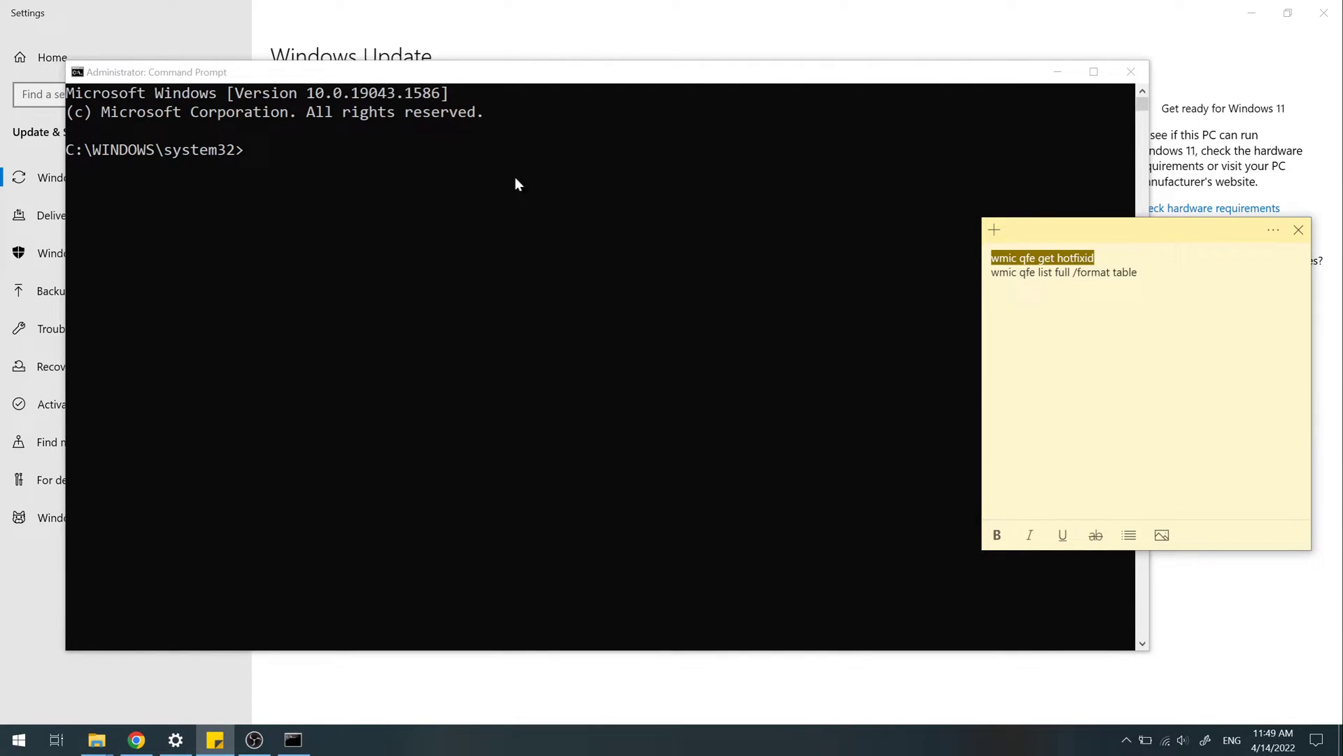
pyautogui.rightClick(423, 175)
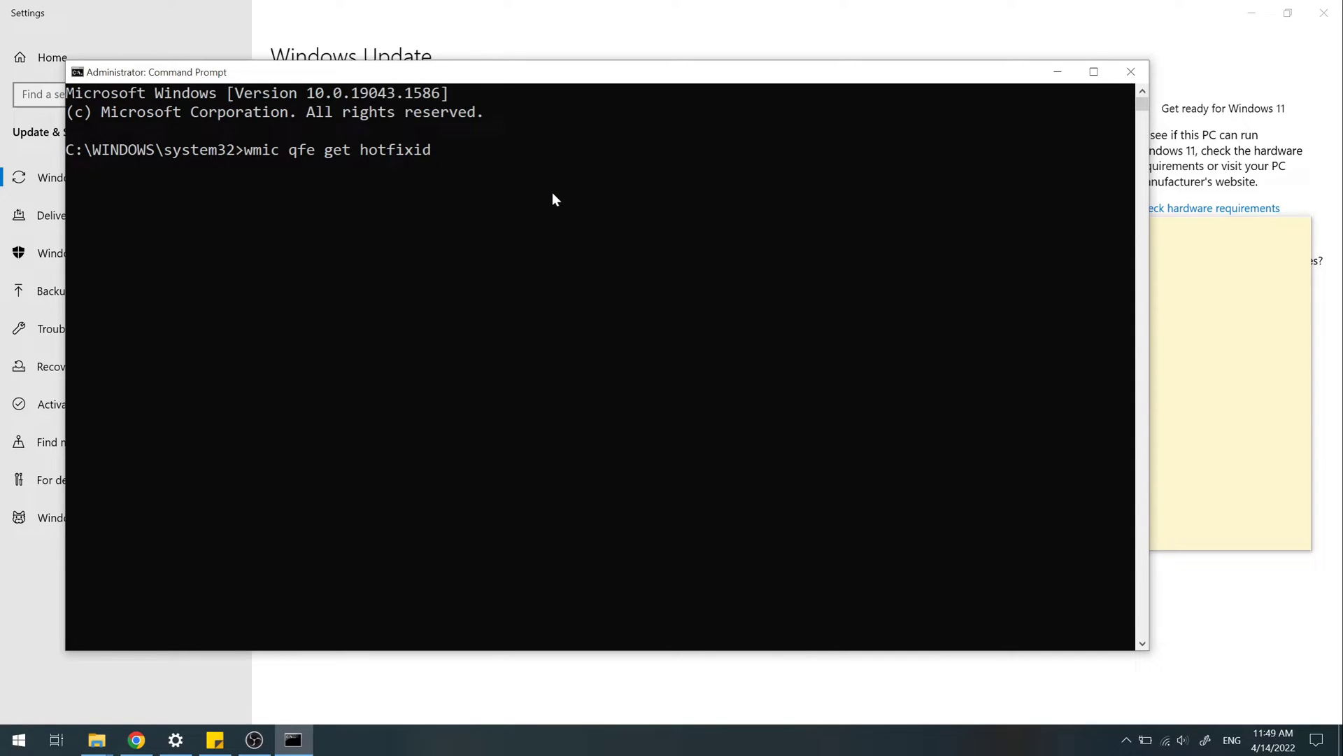
pyautogui.press('Return')
pyautogui.moveTo(462, 75); pyautogui.dragTo(859, 193)
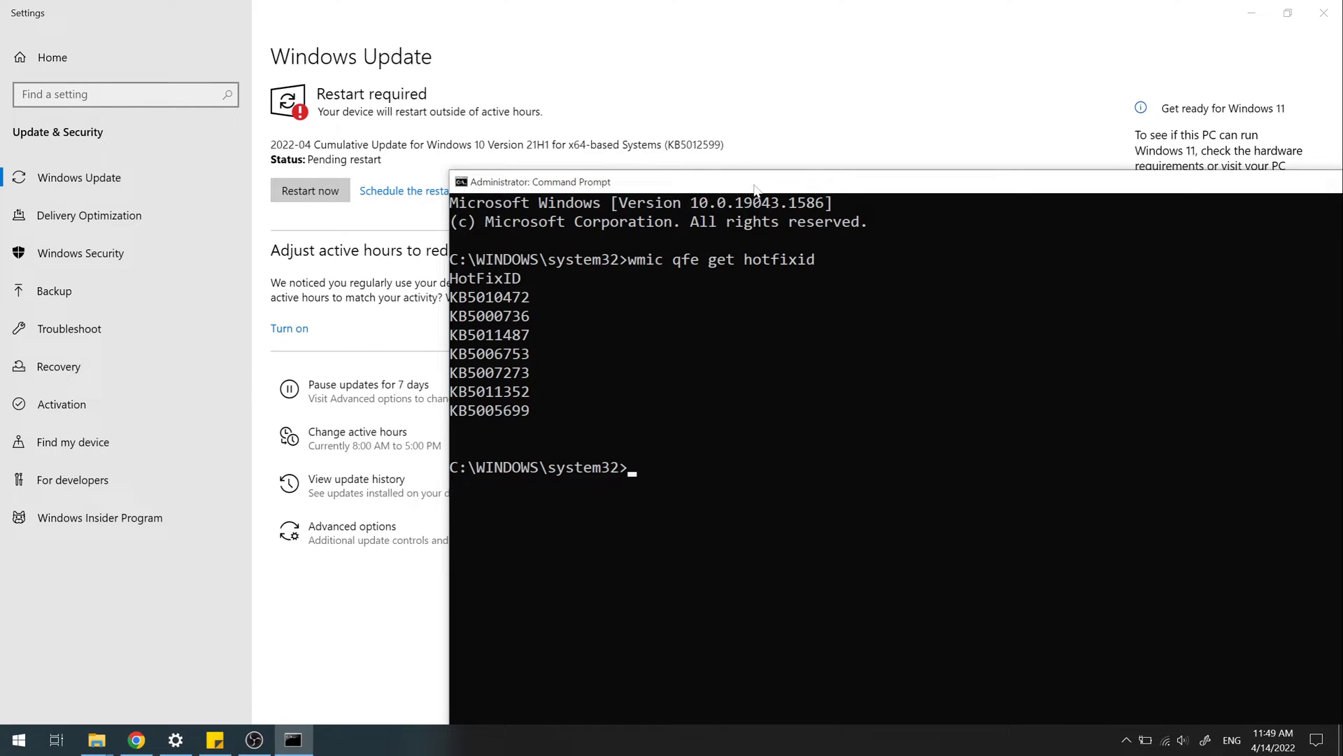
pyautogui.moveTo(755, 189); pyautogui.dragTo(394, 154)
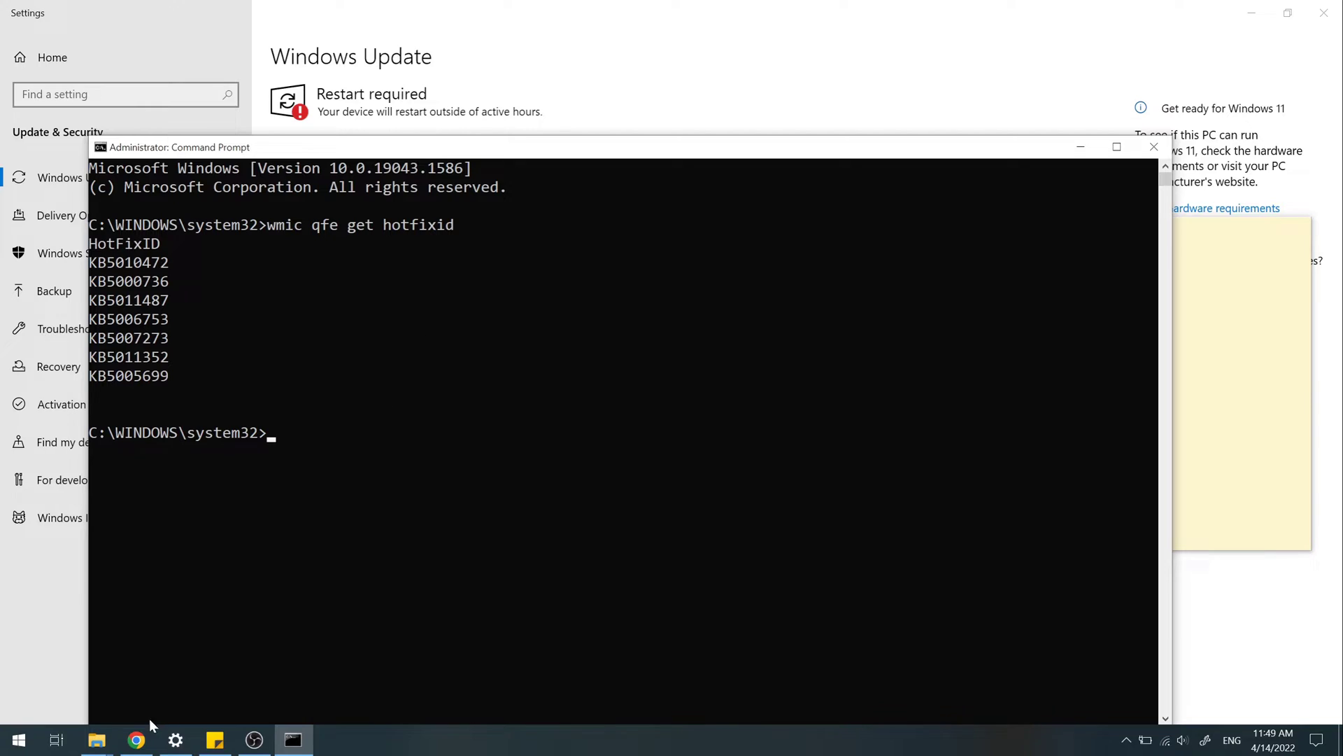
# - Search Google for 'windows 10 update history' and open the first Microsoft Support result
pyautogui.click(136, 739)
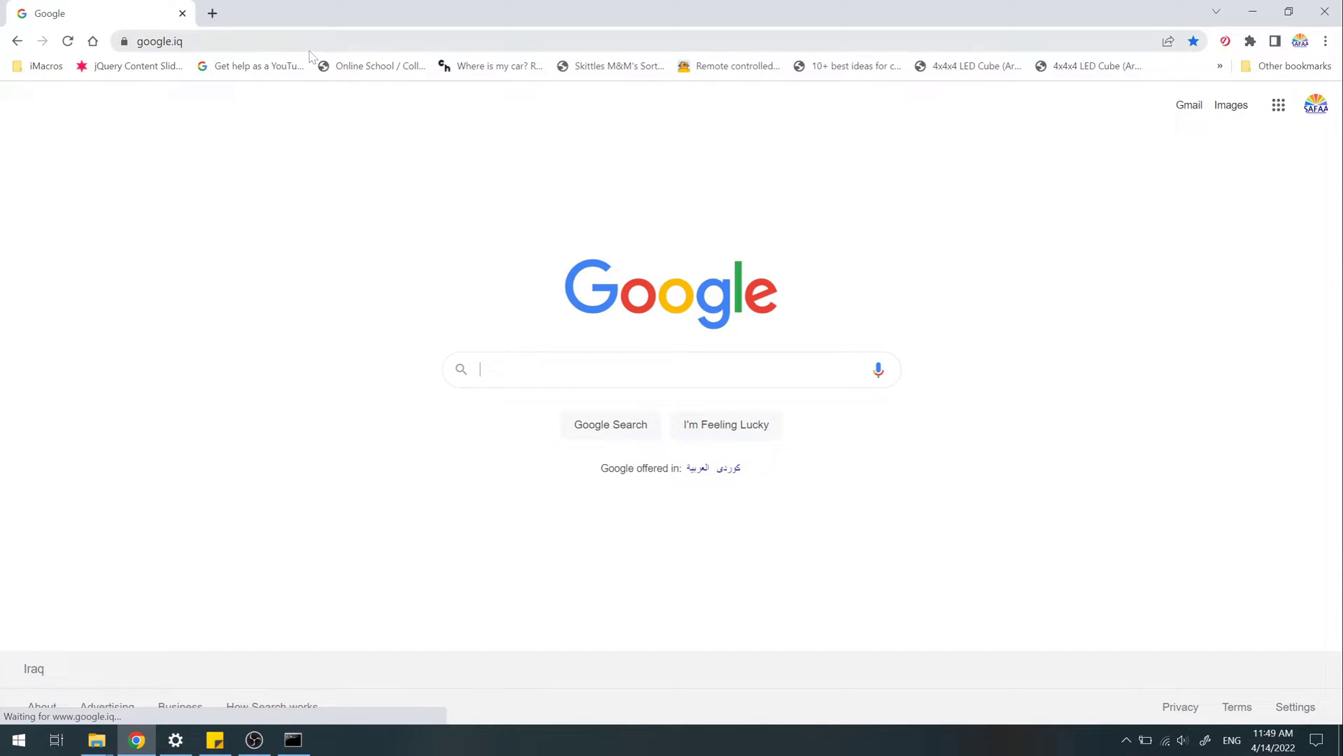
pyautogui.click(494, 369)
pyautogui.write('windows')
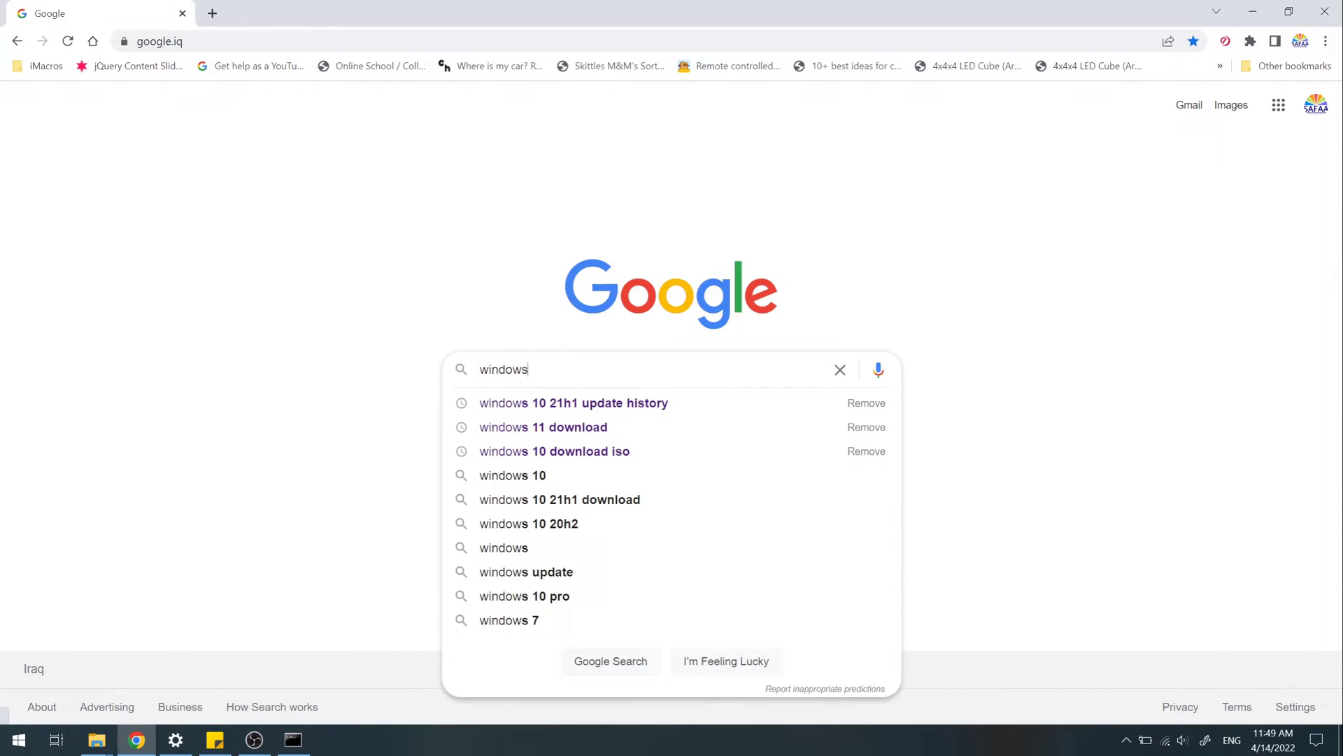
pyautogui.write(' 10 update')
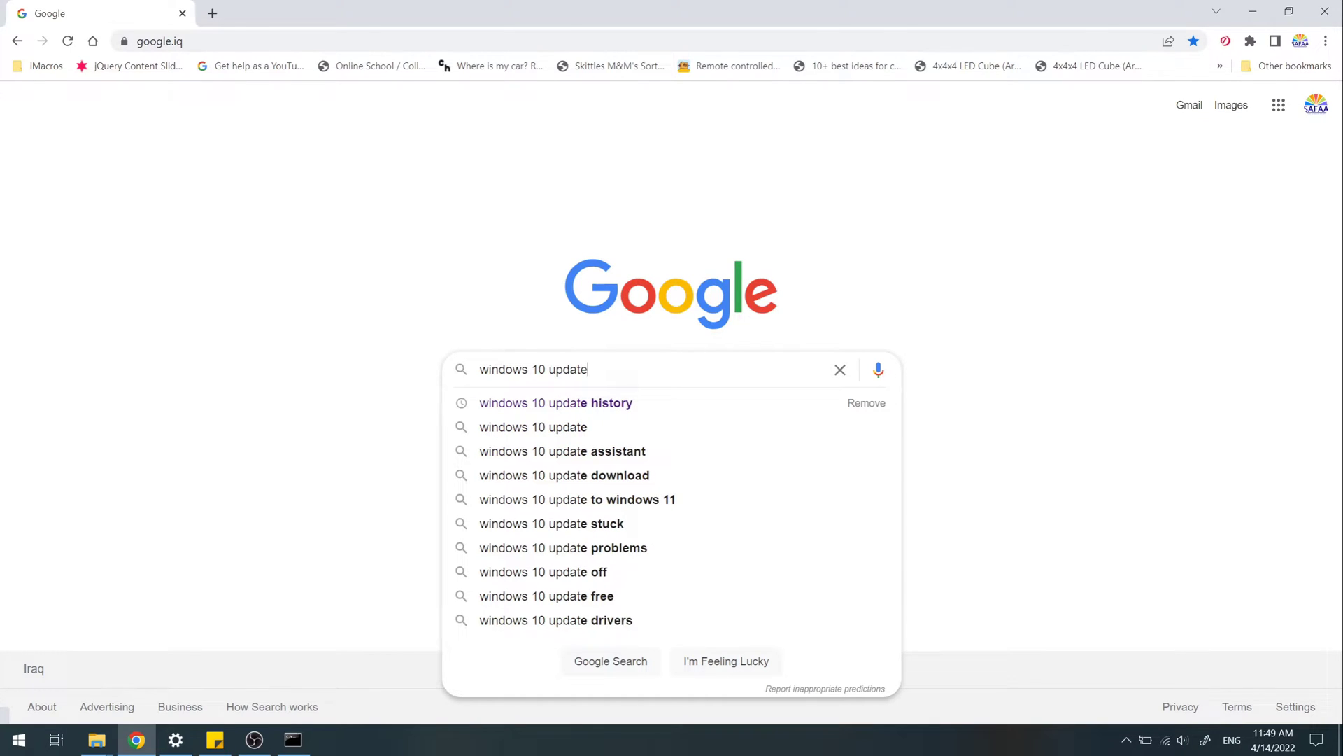
pyautogui.write(' history')
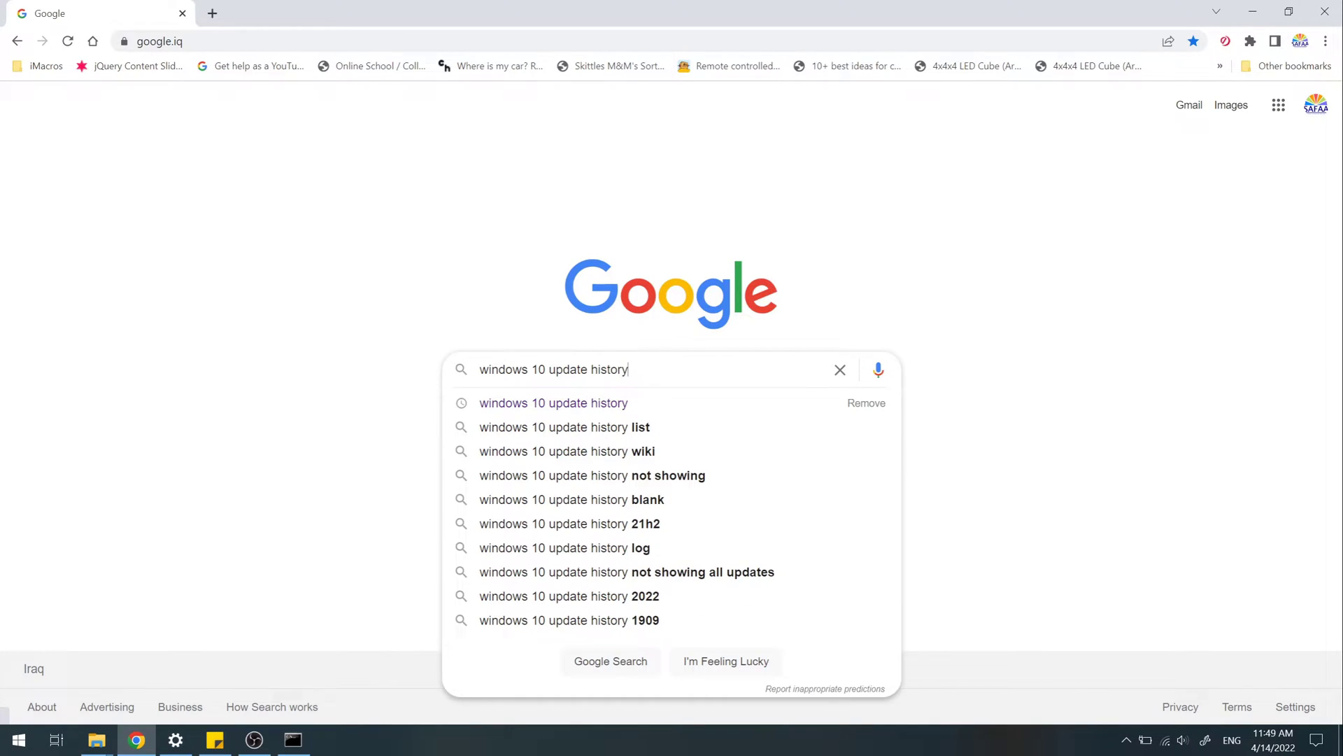
pyautogui.press('Return')
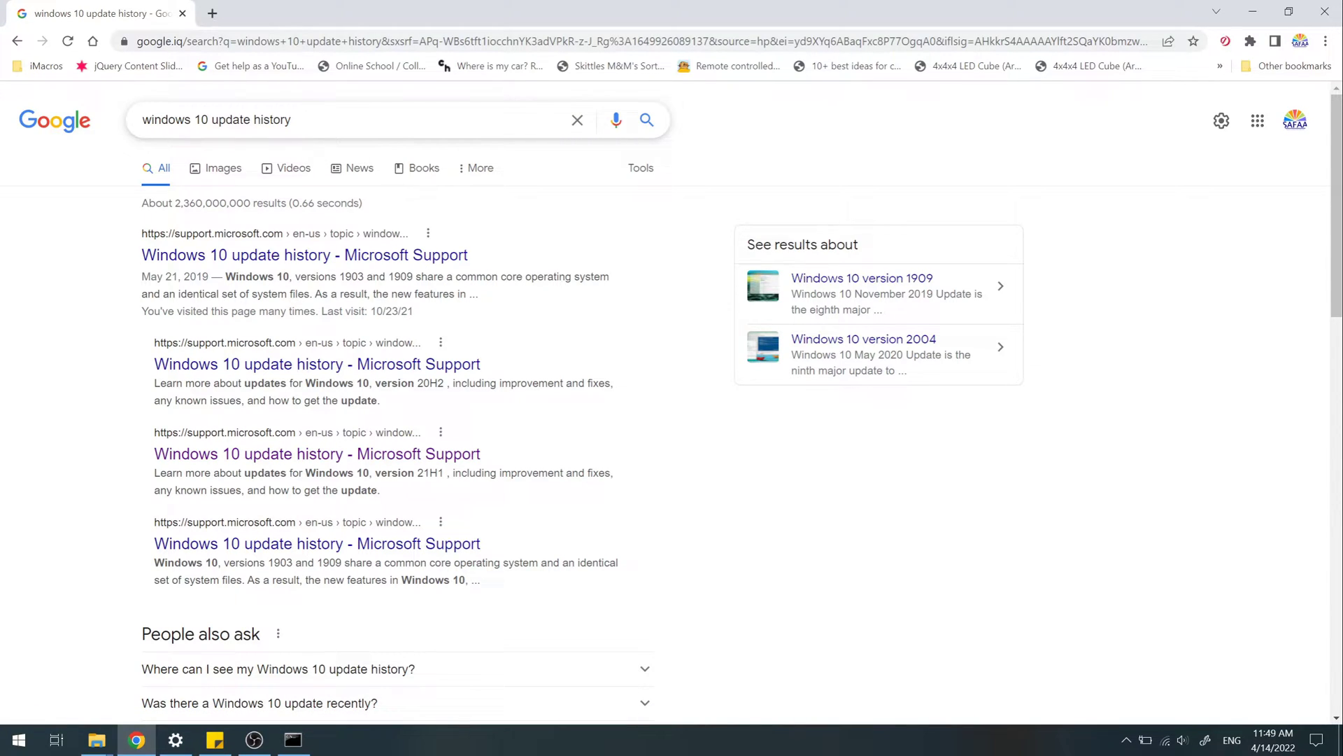
pyautogui.click(296, 261)
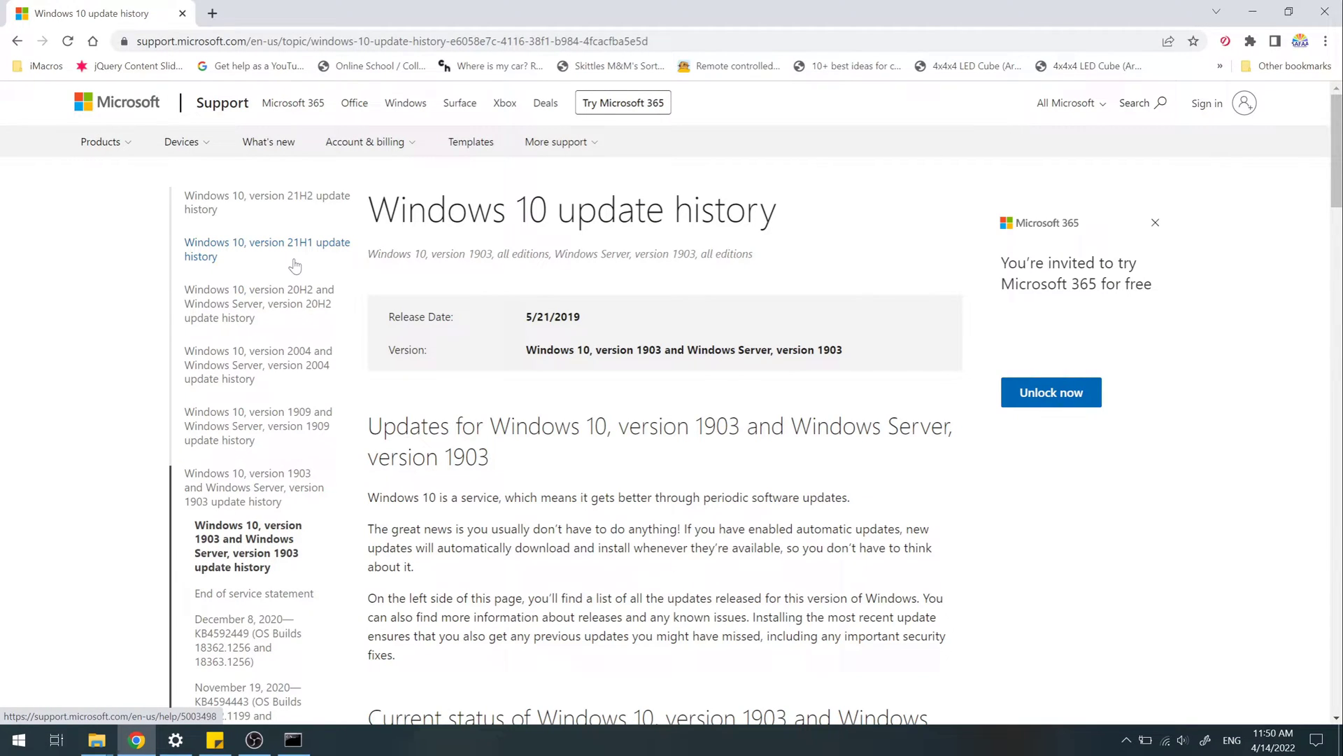
# - Run winver to confirm Windows 10 version 21H1, OS Build 19043.1586
pyautogui.press('super')
pyautogui.write('w')
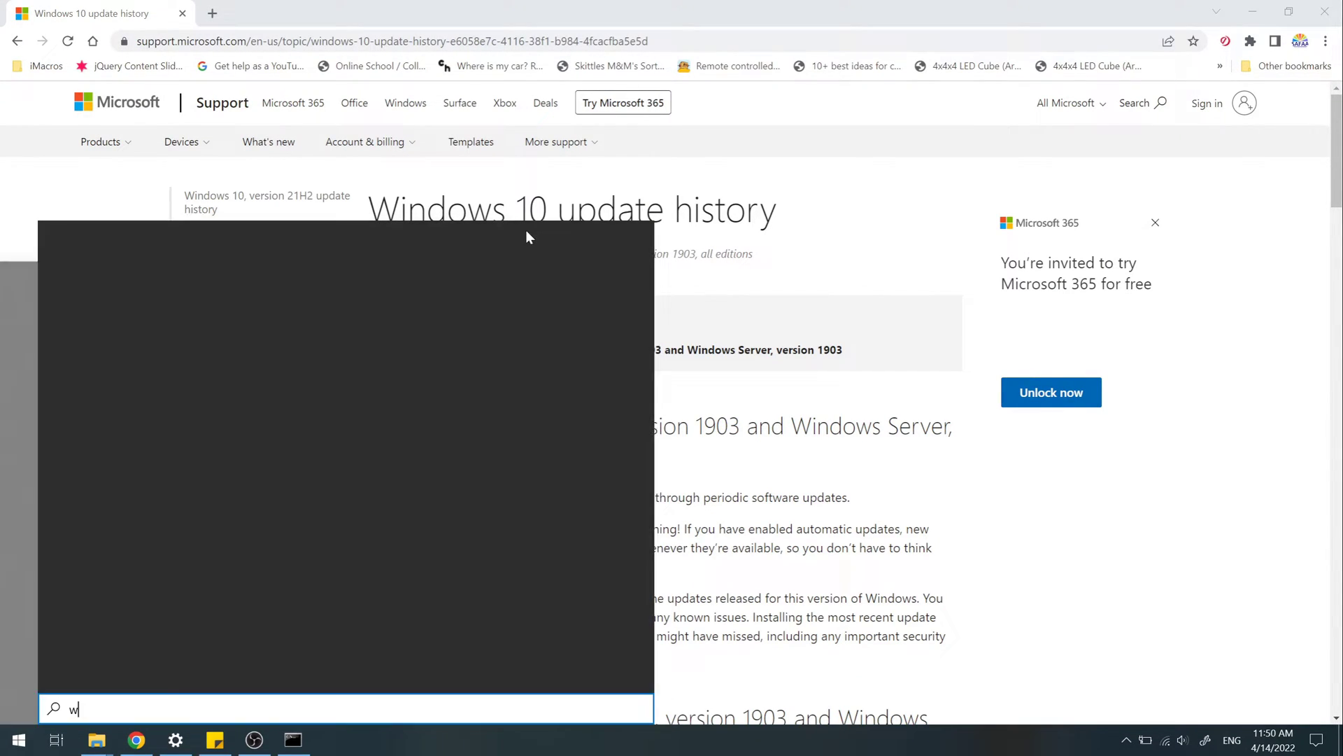
pyautogui.write('inver')
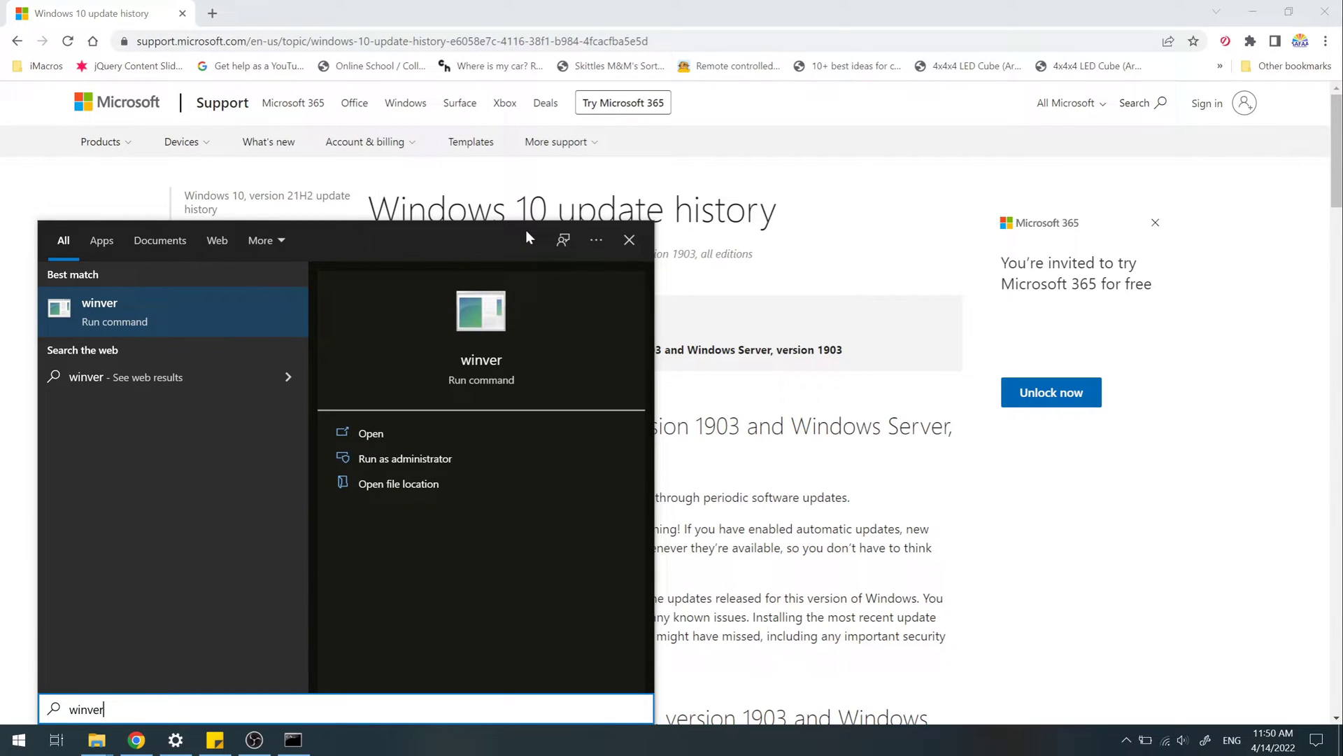
pyautogui.press('Return')
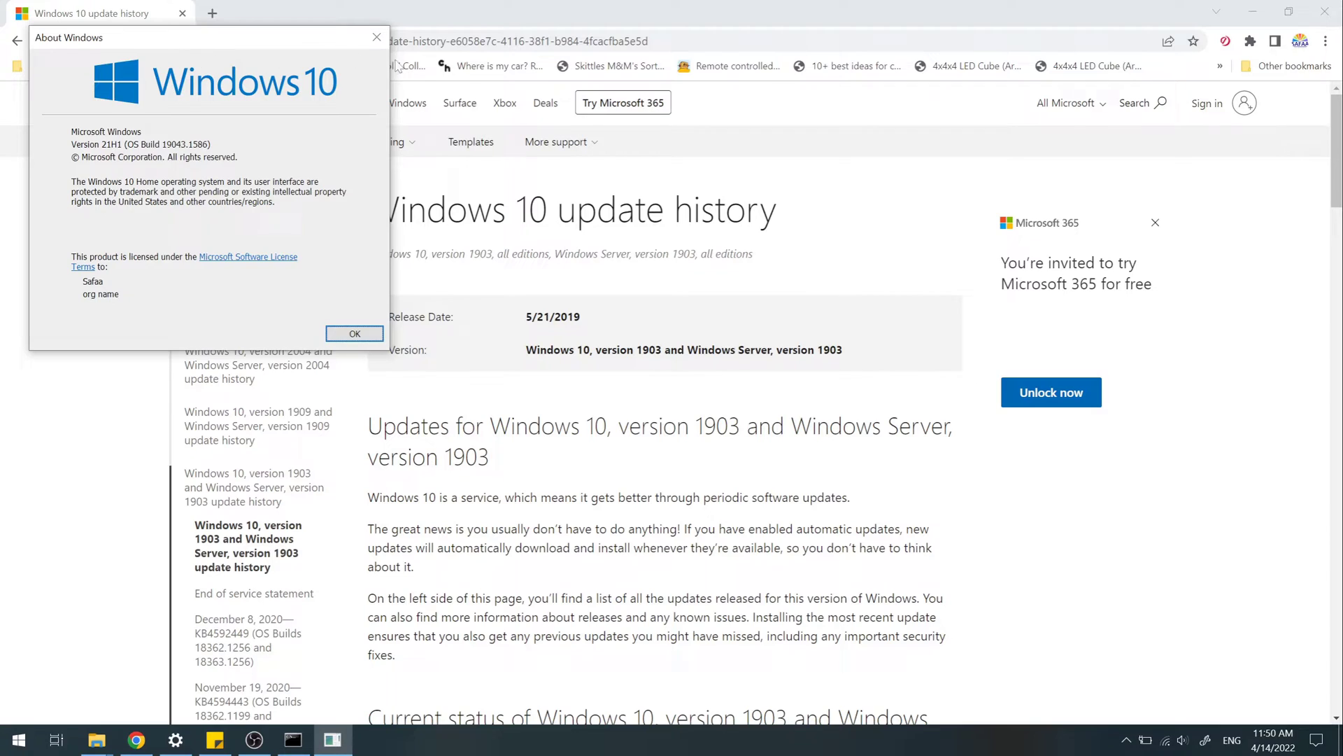
pyautogui.moveTo(287, 43); pyautogui.dragTo(831, 100)
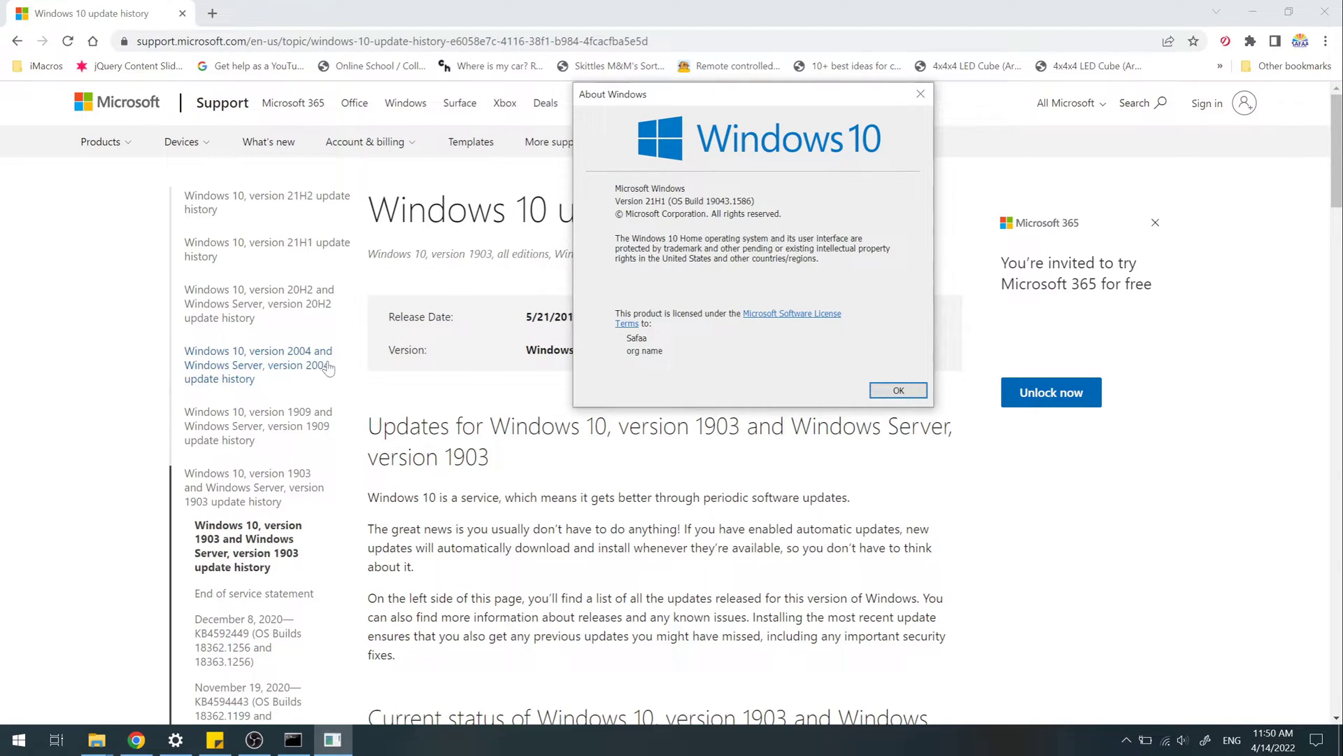
# - Open the April 12, 2022 KB5012599 article, copy 'KB5012599', and compare with Windows Update settings
pyautogui.click(300, 252)
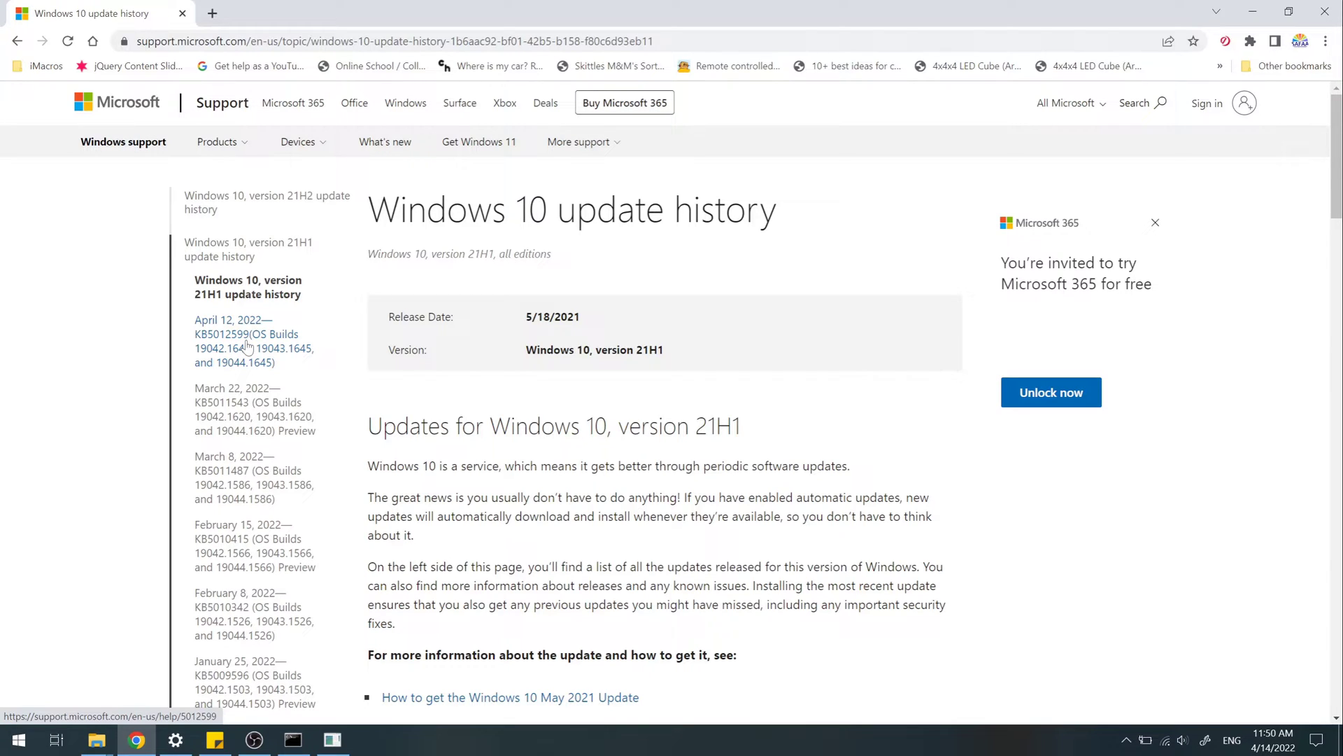
pyautogui.click(247, 346)
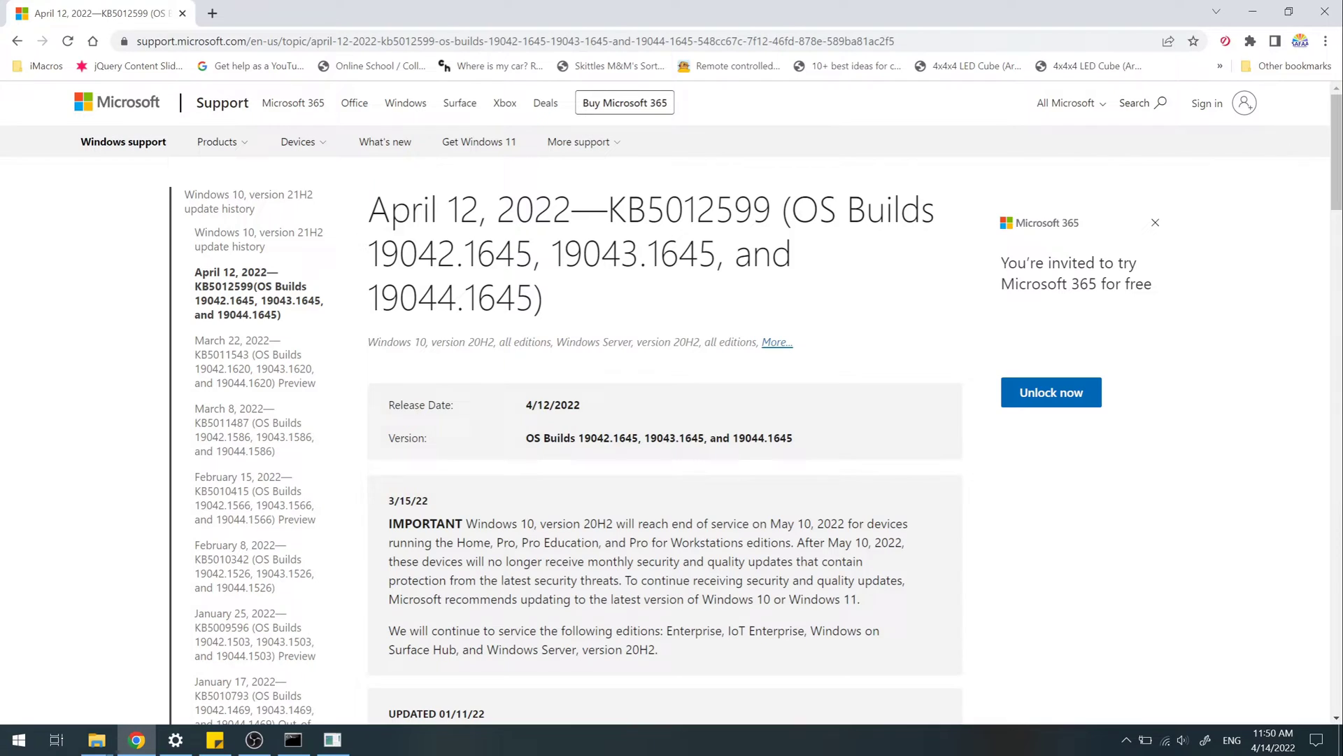
pyautogui.moveTo(608, 210); pyautogui.dragTo(770, 213)
pyautogui.rightClick(744, 222)
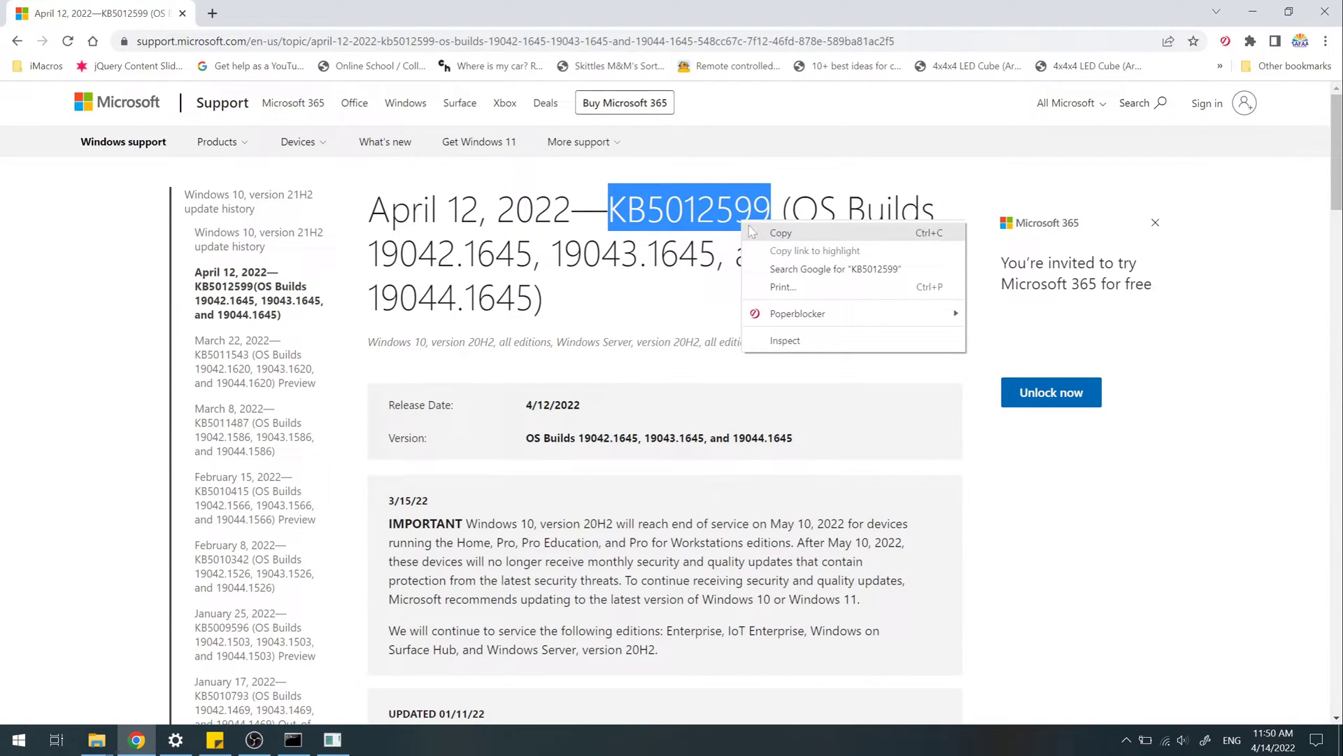
pyautogui.click(752, 233)
pyautogui.click(183, 746)
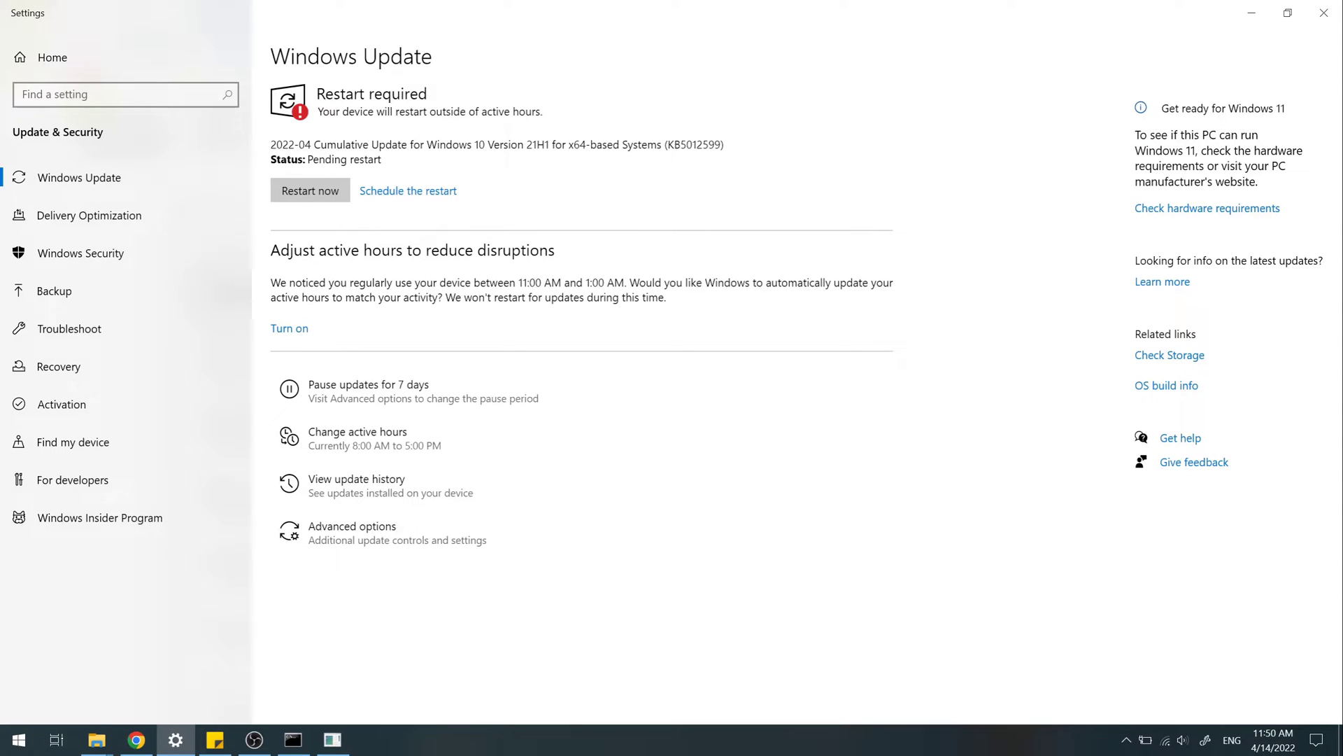
pyautogui.click(1252, 13)
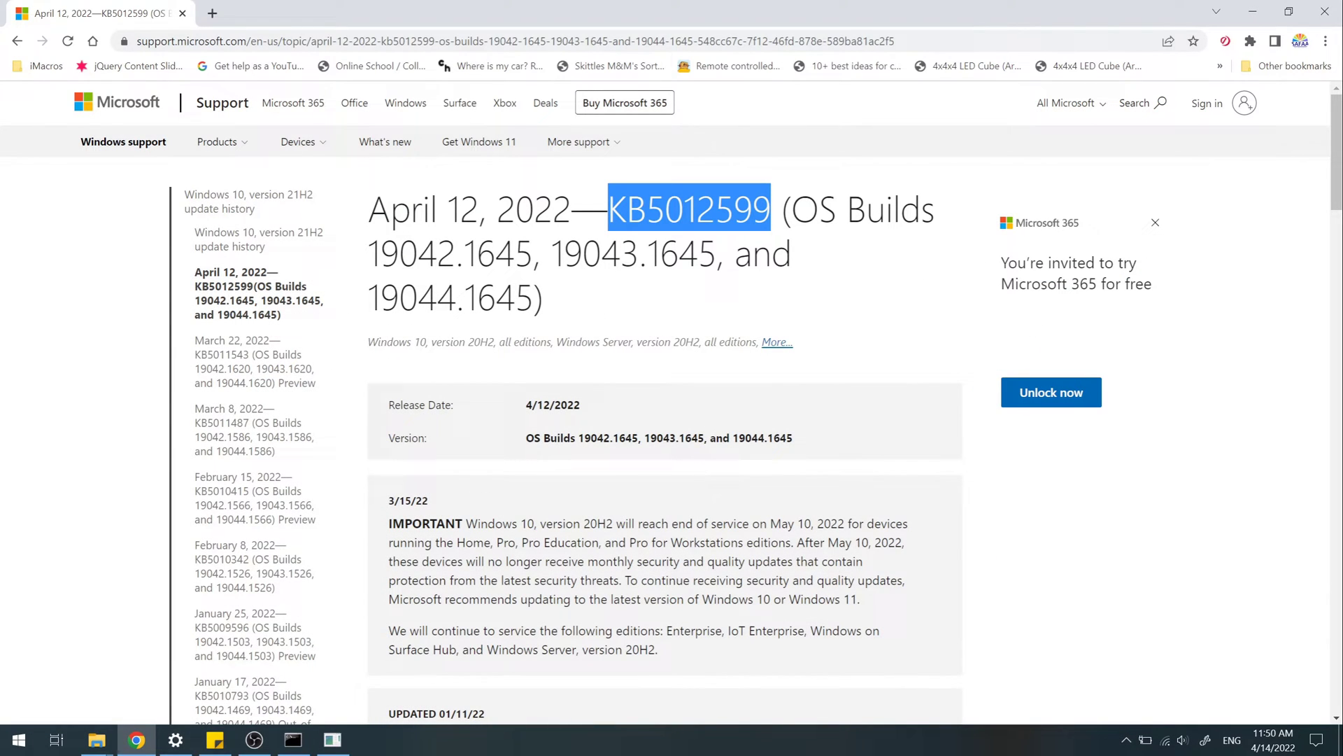
# - In a new tab, search Google for 'windows update catalog'
pyautogui.click(212, 12)
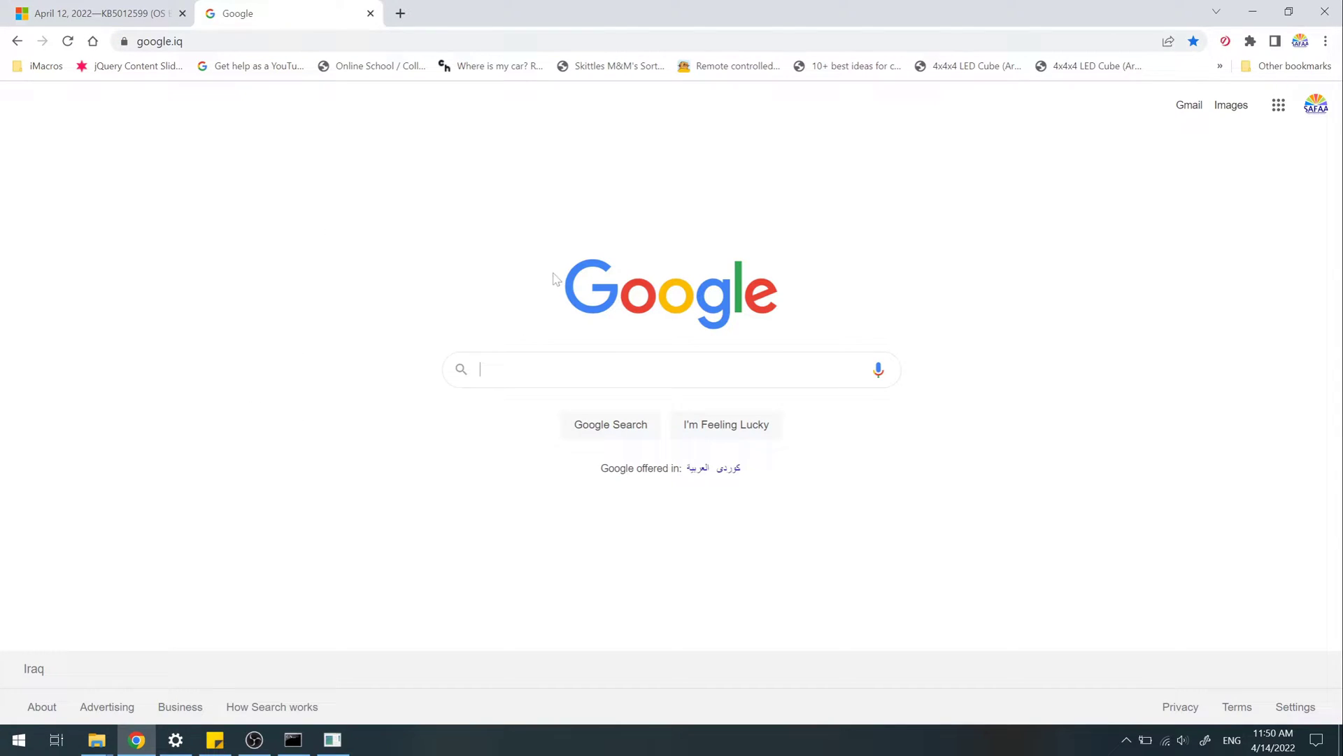
pyautogui.write('windows update ca')
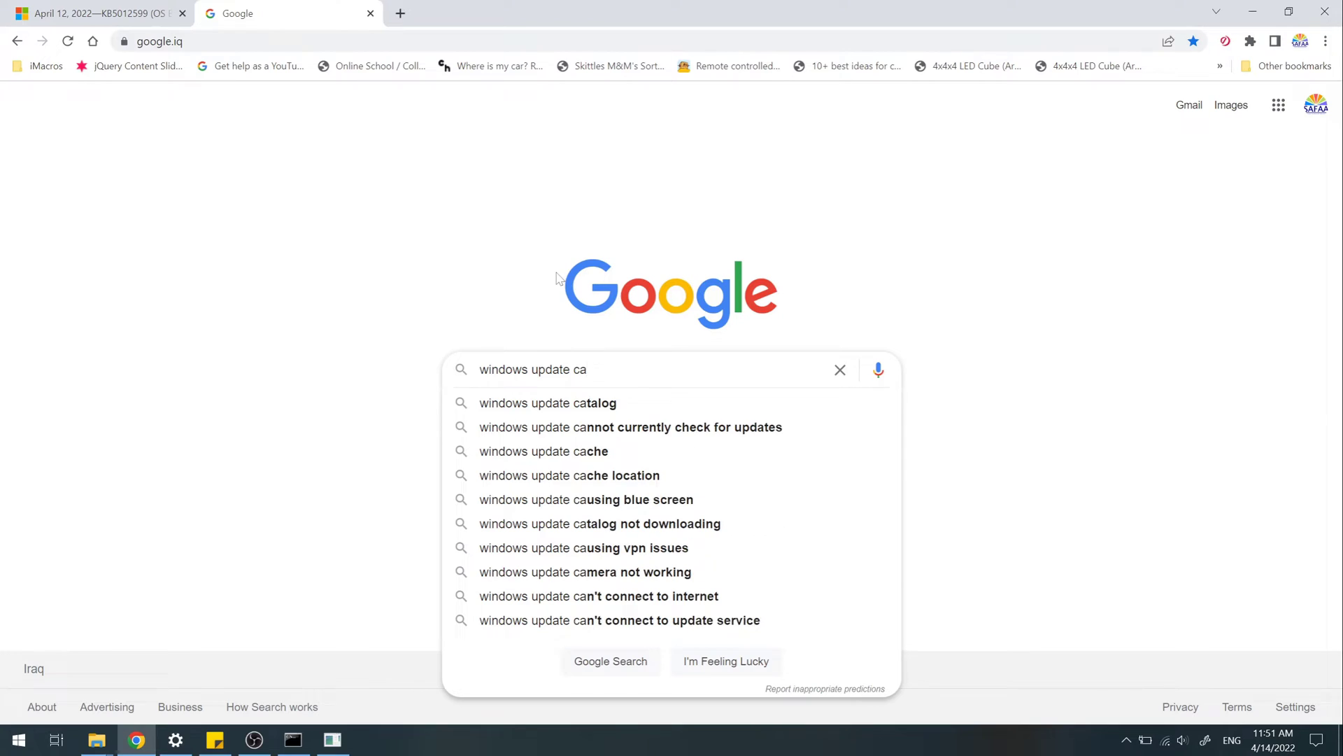
pyautogui.write('talog')
pyautogui.press('Return')
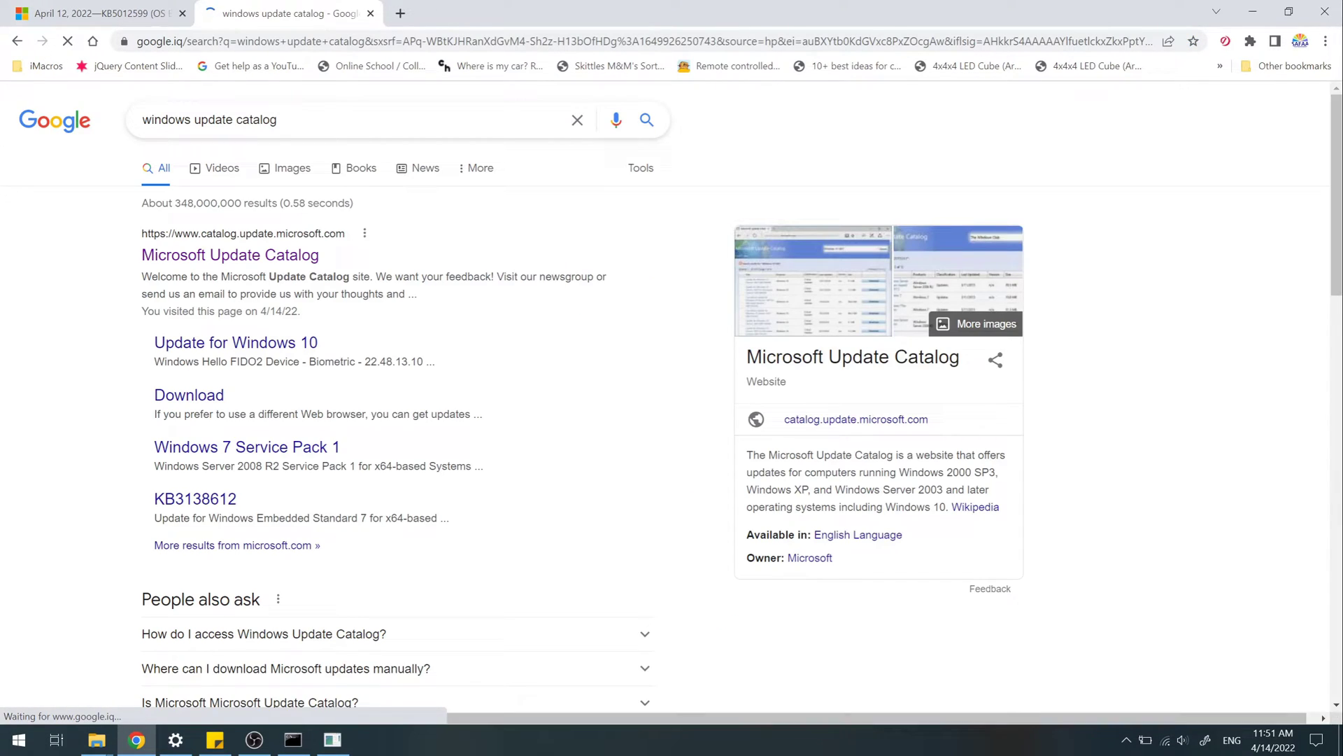
# - Search Microsoft Update Catalog for KB5012599 and recheck the Windows version in About Windows
pyautogui.click(254, 265)
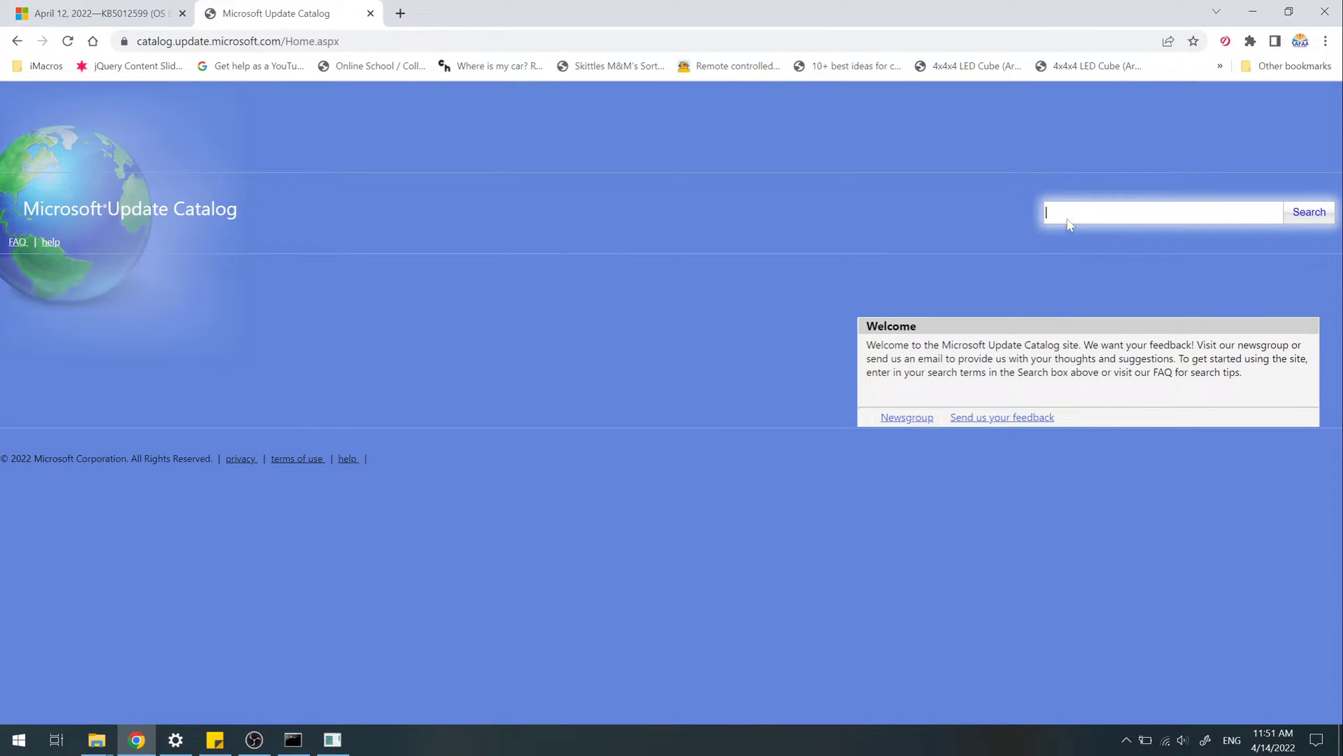
pyautogui.rightClick(1065, 211)
pyautogui.click(1099, 330)
pyautogui.click(1298, 221)
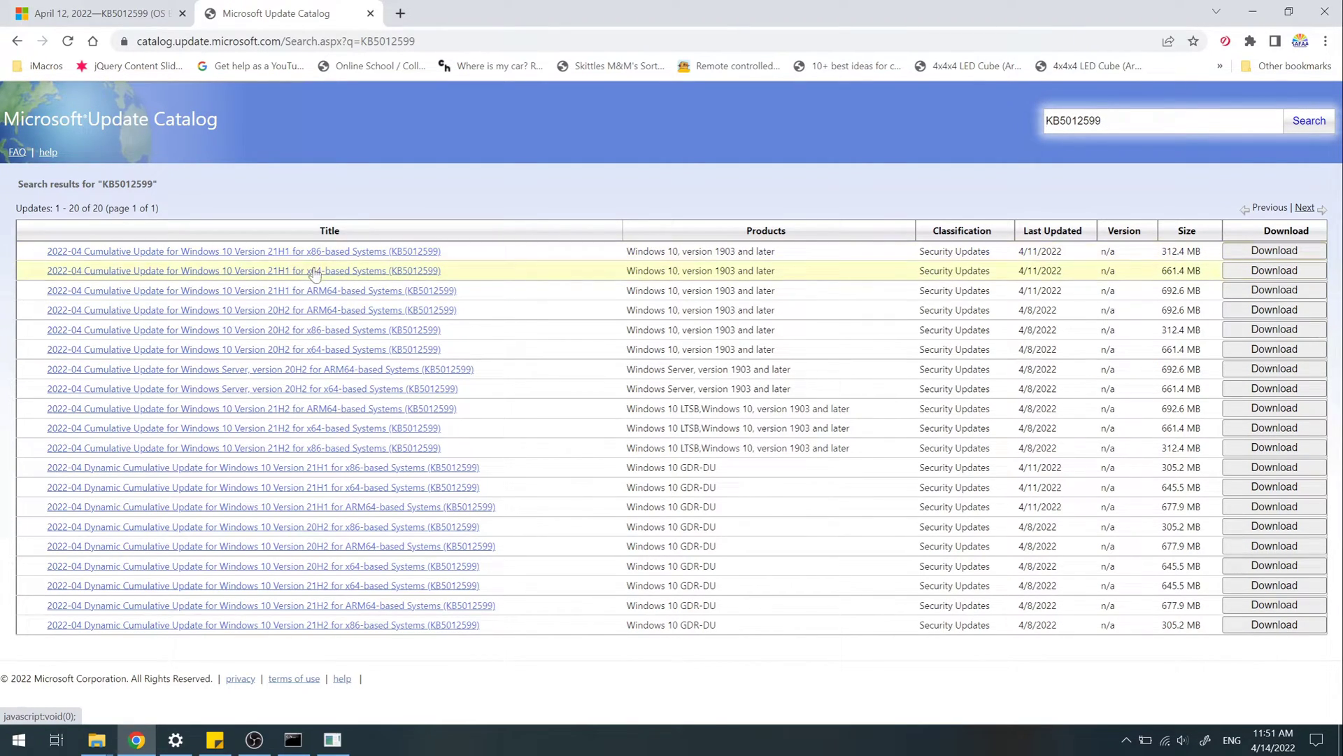
pyautogui.click(333, 739)
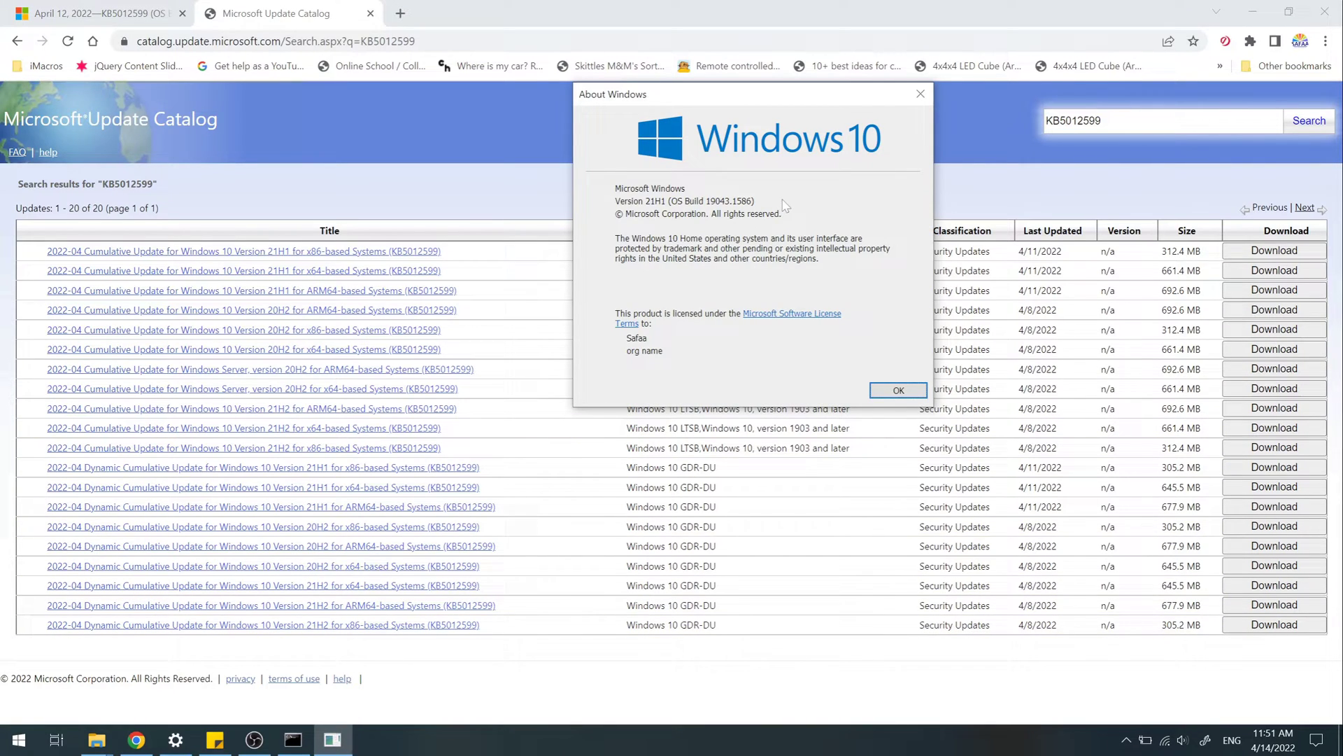
pyautogui.click(921, 94)
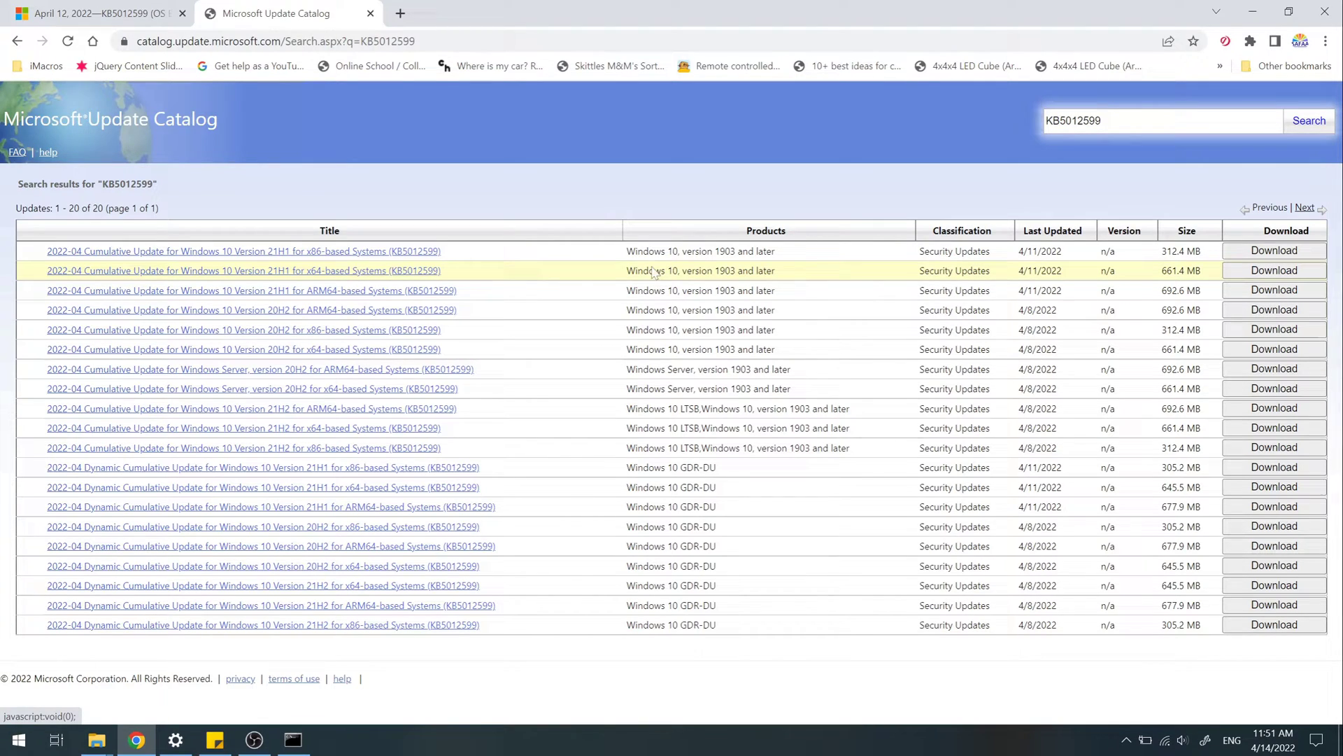
# - Download the .msu for the 2022-04 Windows 10 21H1 x64 cumulative update KB5012599
pyautogui.click(1293, 272)
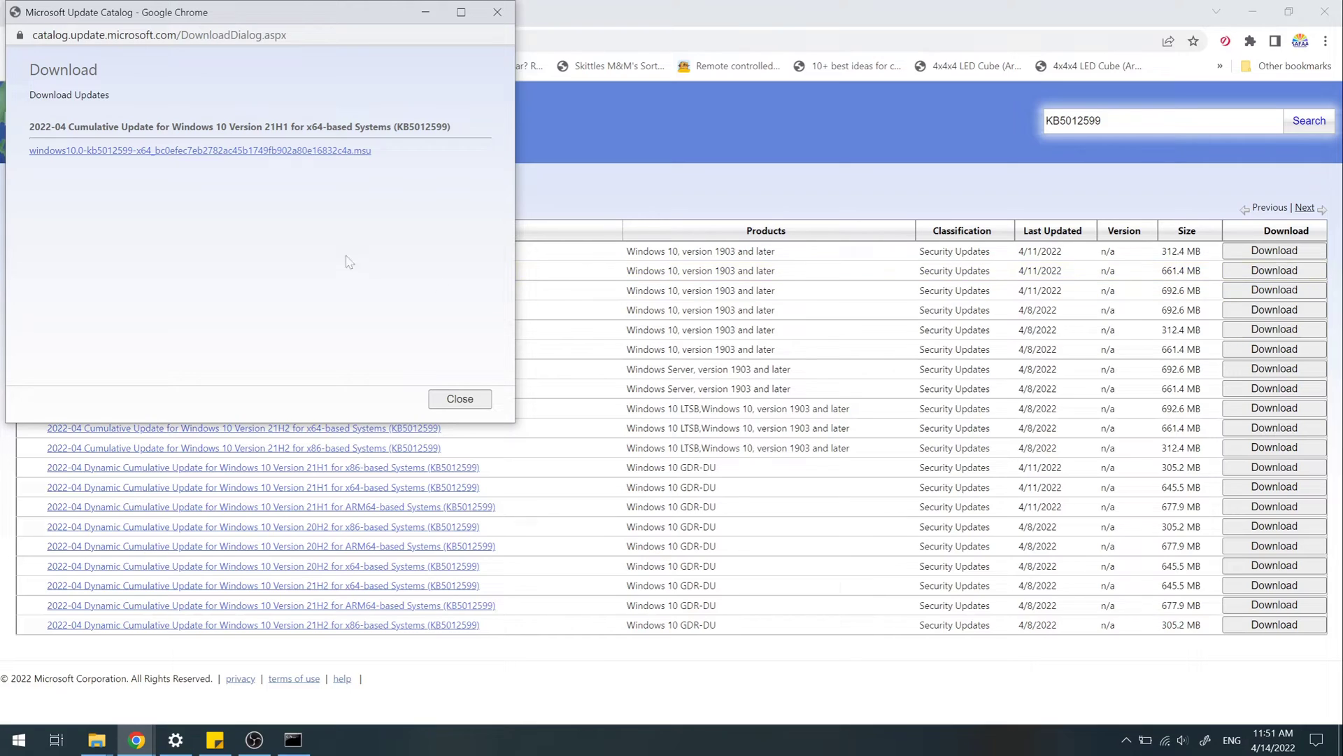
pyautogui.click(230, 151)
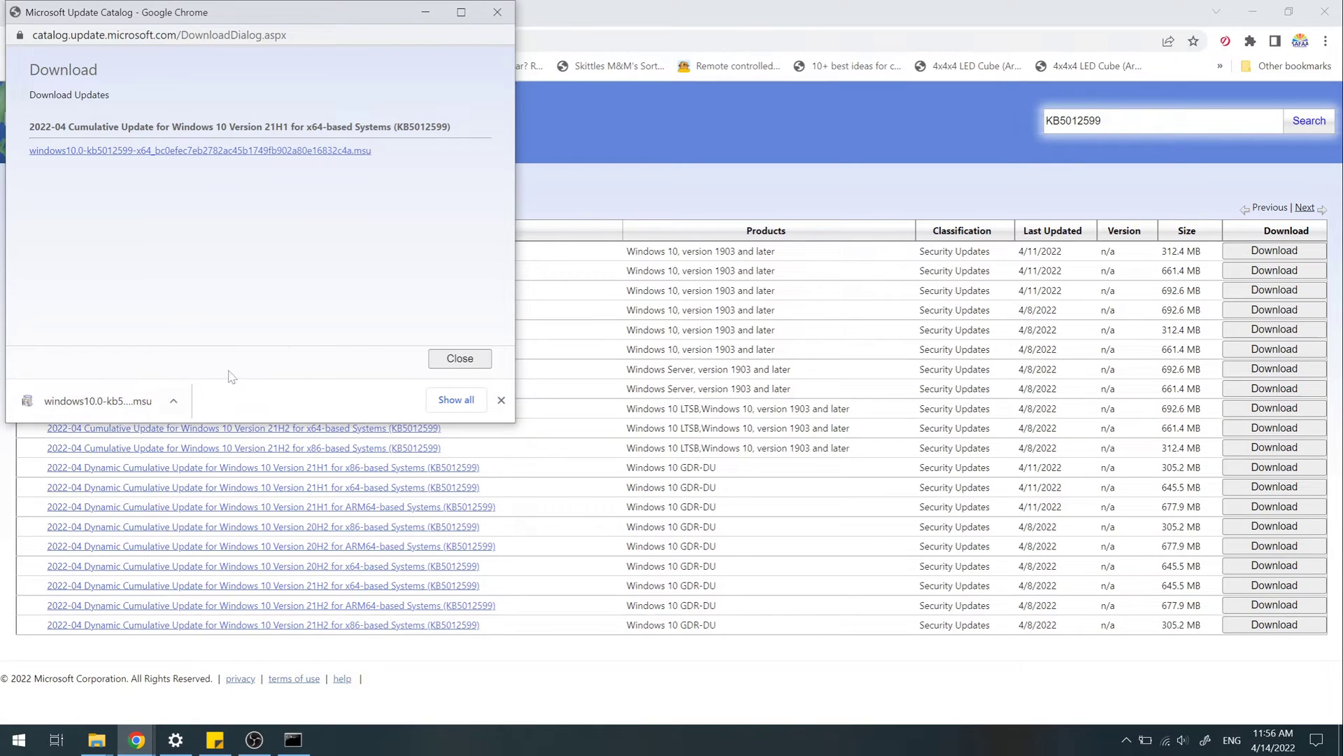
# - Copy the 'dism /Online /Add-Package /PackagePath' command from the Google snippet
pyautogui.click(653, 7)
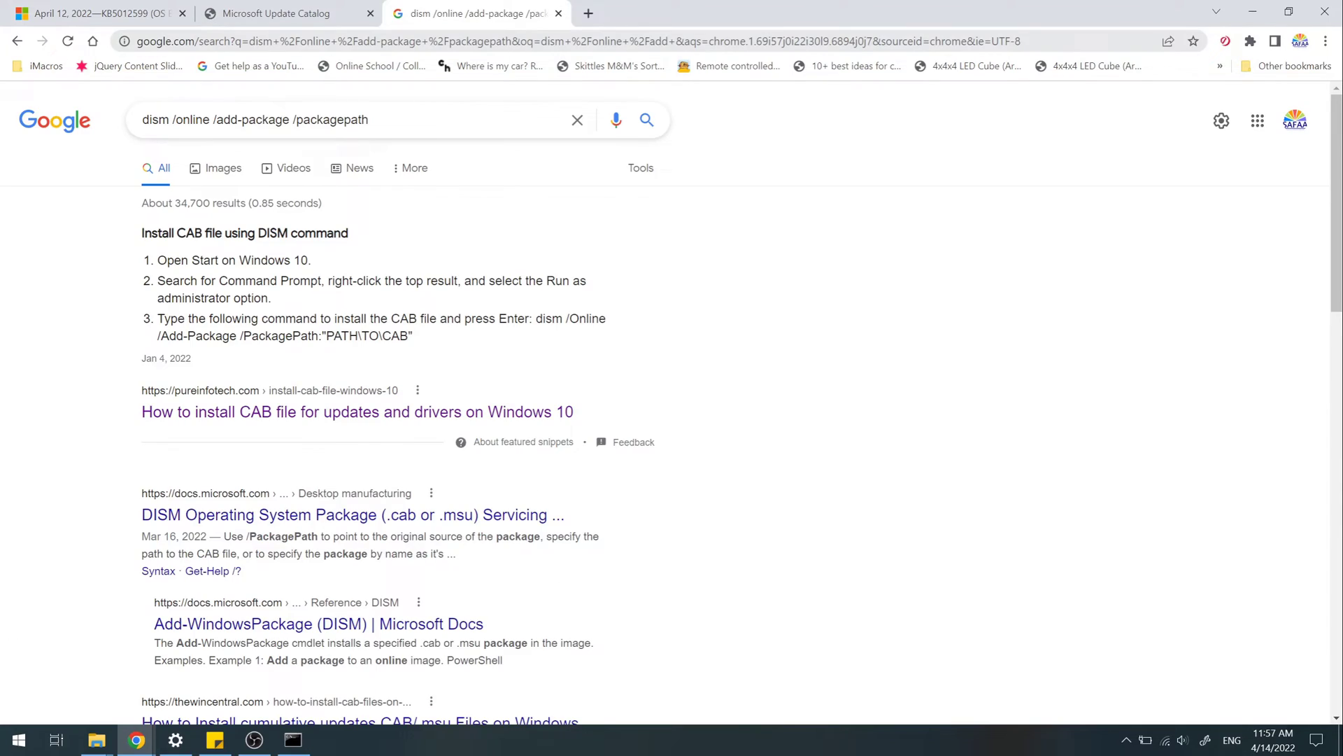
pyautogui.moveTo(536, 318); pyautogui.dragTo(448, 347)
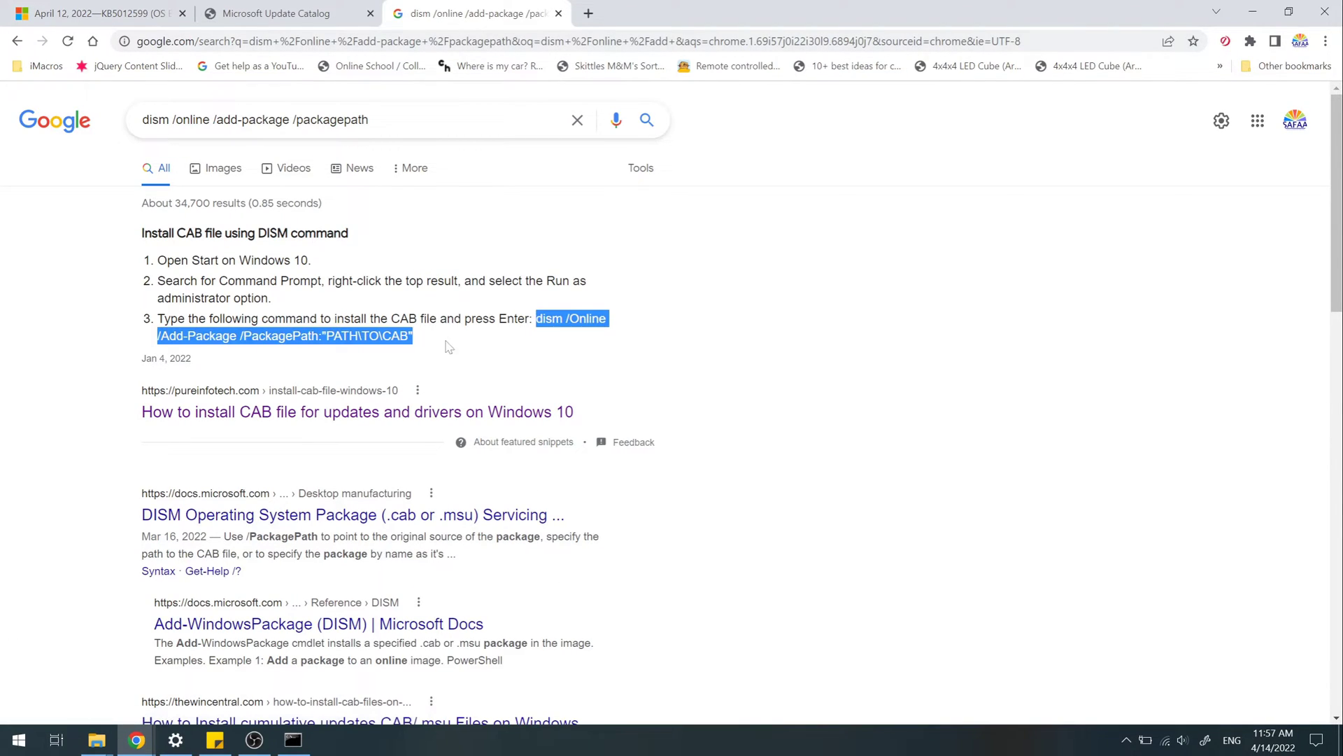
pyautogui.rightClick(413, 337)
pyautogui.click(424, 349)
# - Paste the DISM command as a new line in the sticky note of commands
pyautogui.click(559, 13)
pyautogui.click(293, 740)
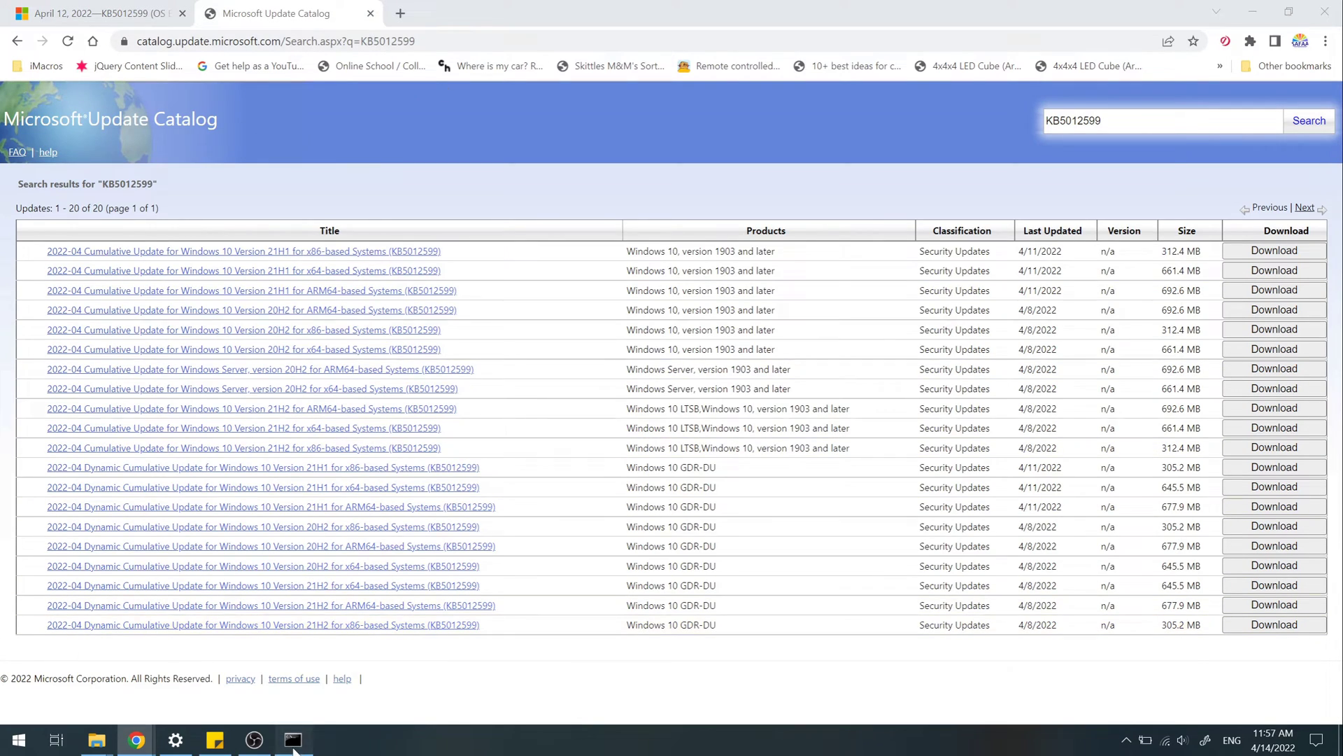
pyautogui.click(294, 739)
pyautogui.click(215, 739)
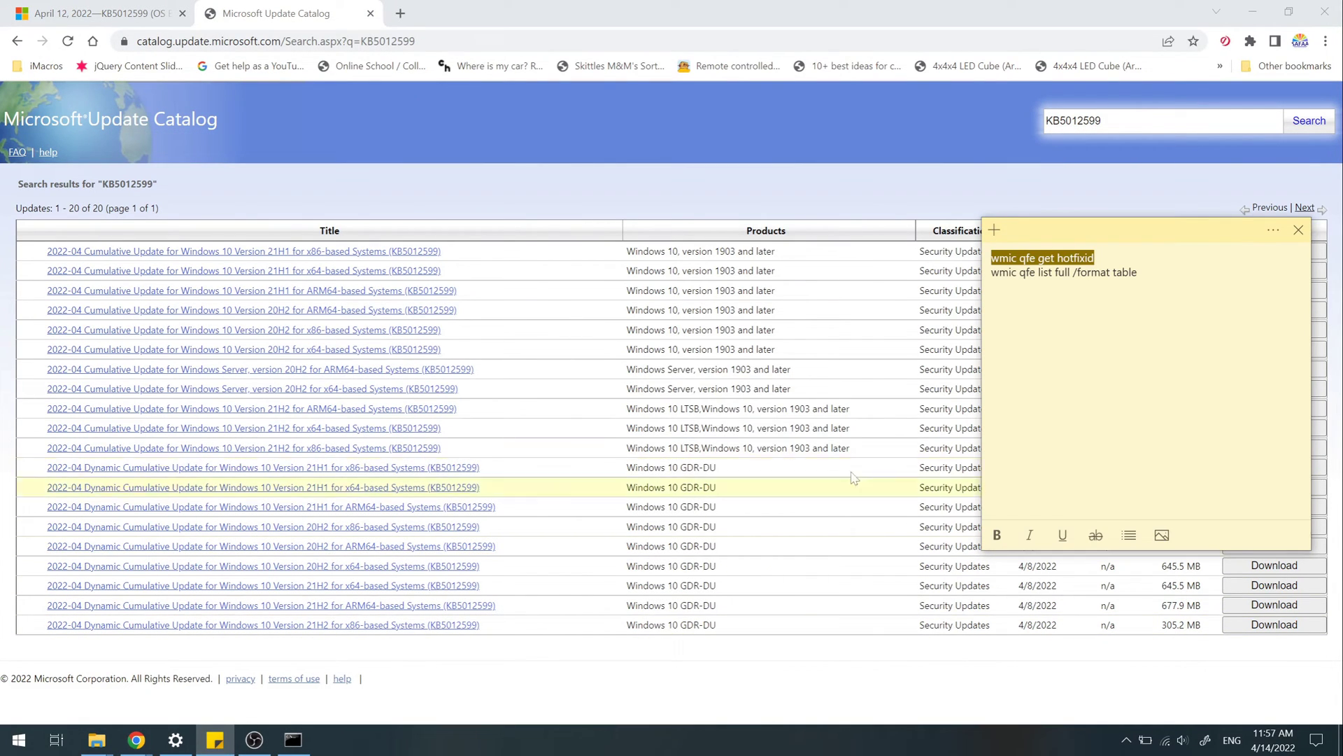
pyautogui.click(1138, 272)
pyautogui.press('Return')
pyautogui.hotkey('ctrl', 'v')
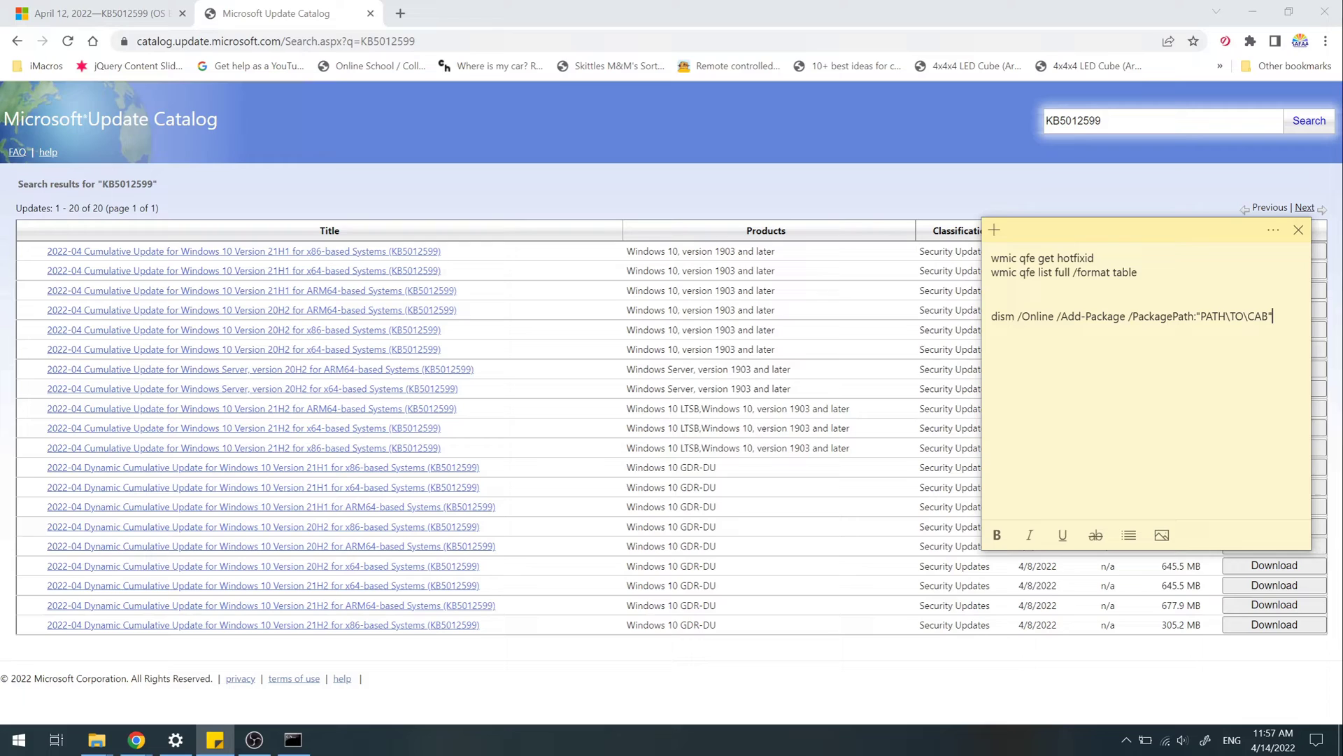
pyautogui.hotkey('shift', 'Home')
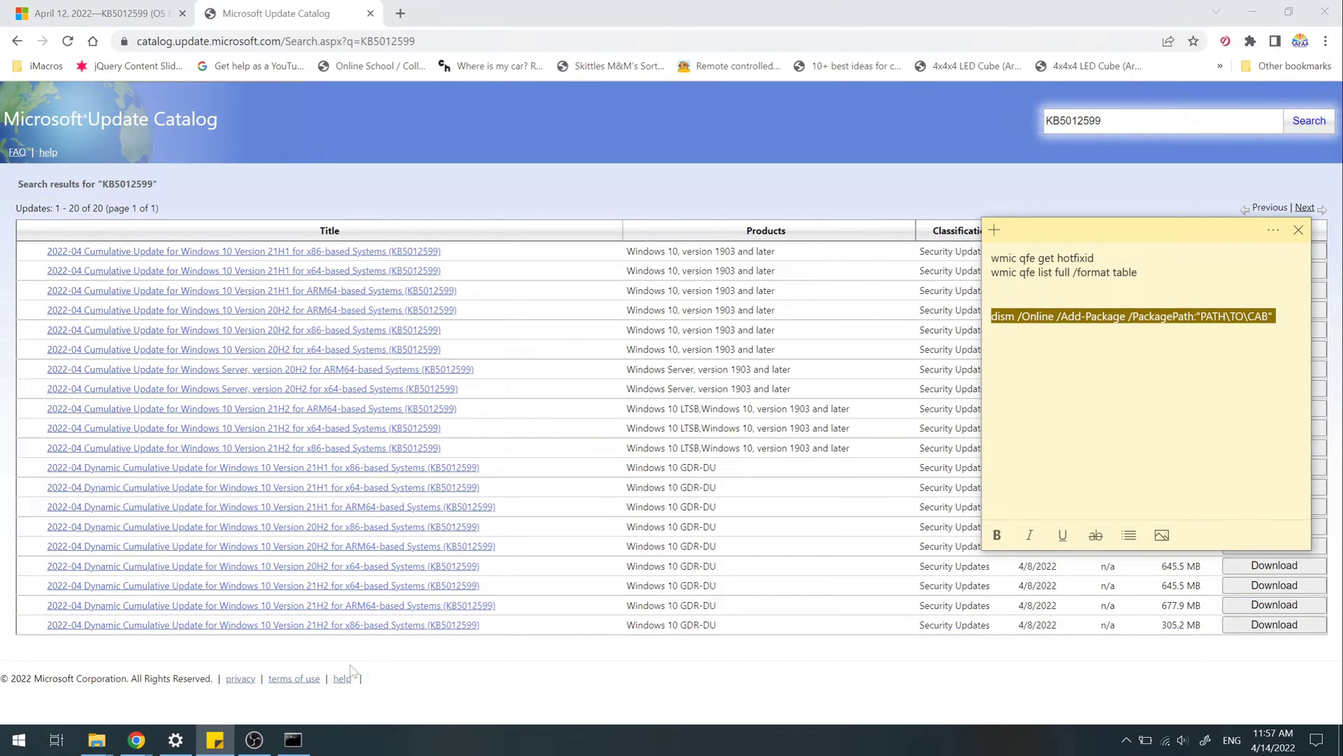
# - Open the downloaded KB5012599 .msu and close the catalog download popup while the installer starts
pyautogui.moveTo(141, 746)
pyautogui.click(227, 661)
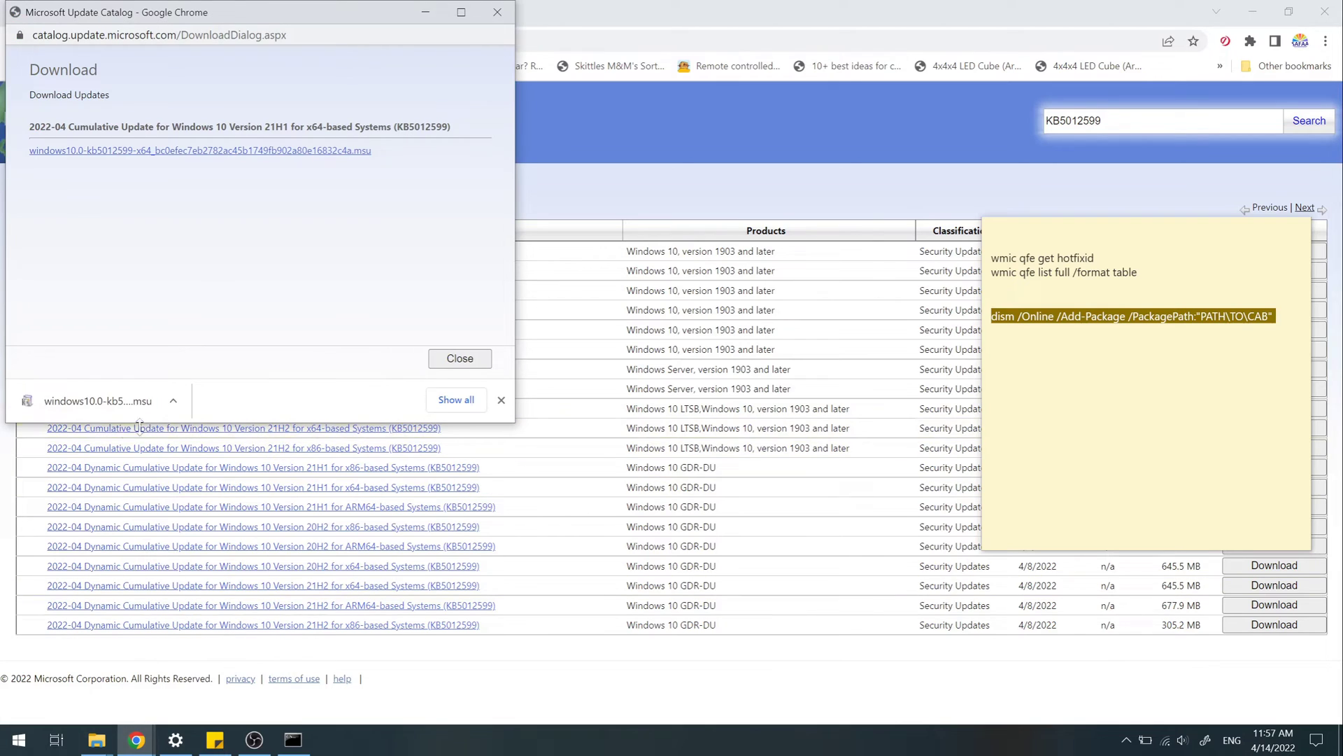
pyautogui.click(86, 406)
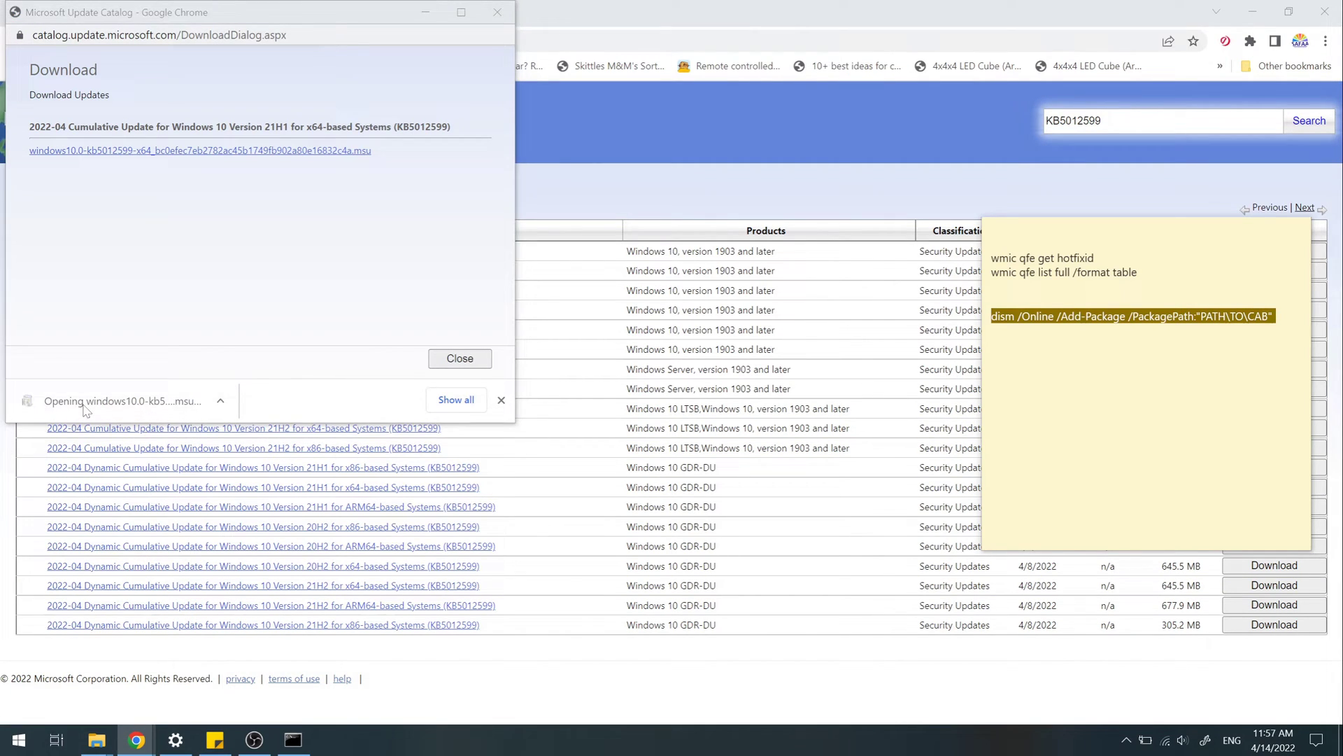
pyautogui.click(1253, 12)
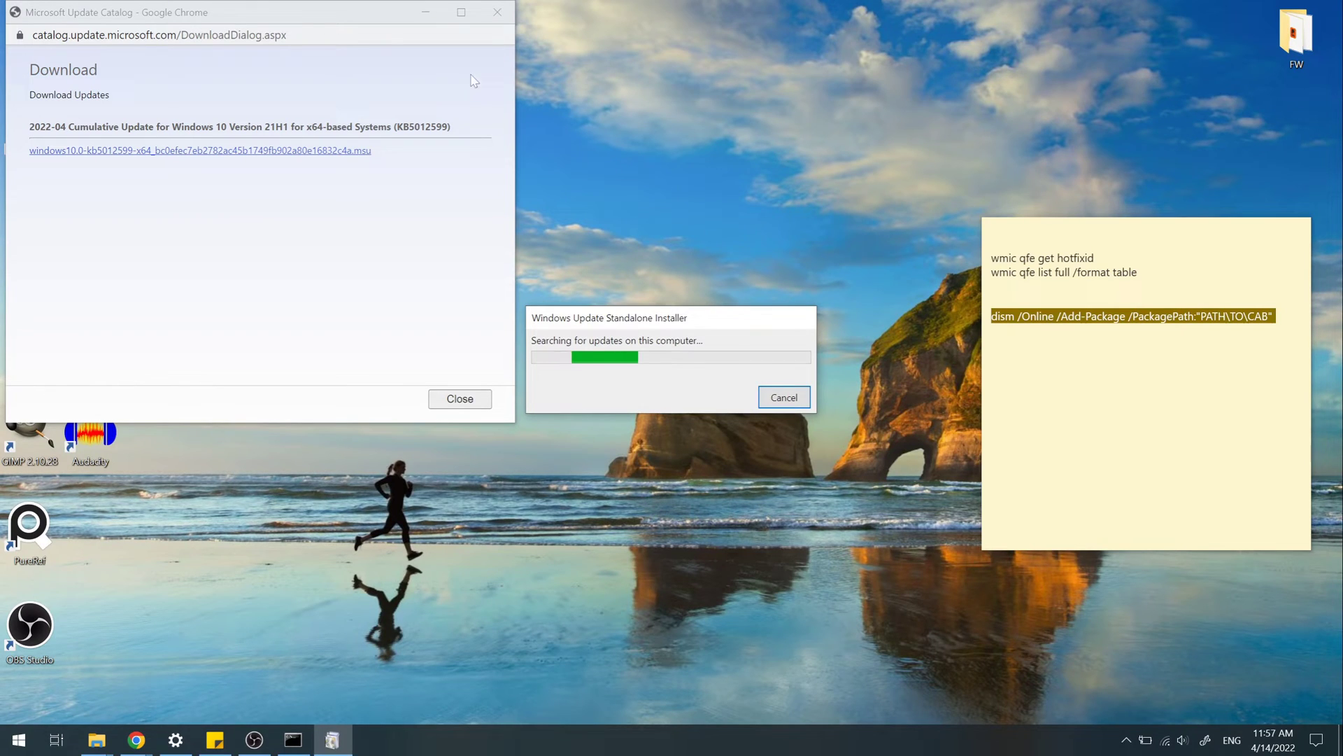
pyautogui.click(498, 12)
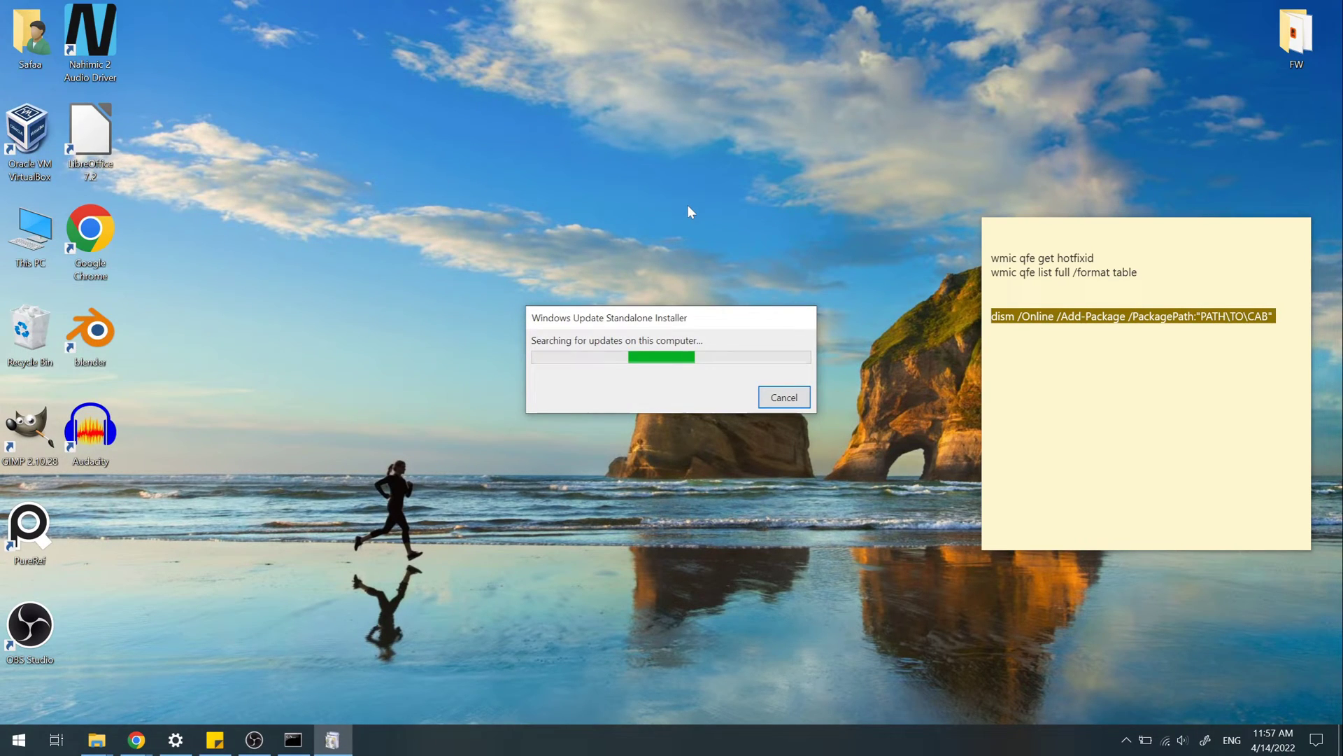
pyautogui.click(215, 740)
pyautogui.click(214, 740)
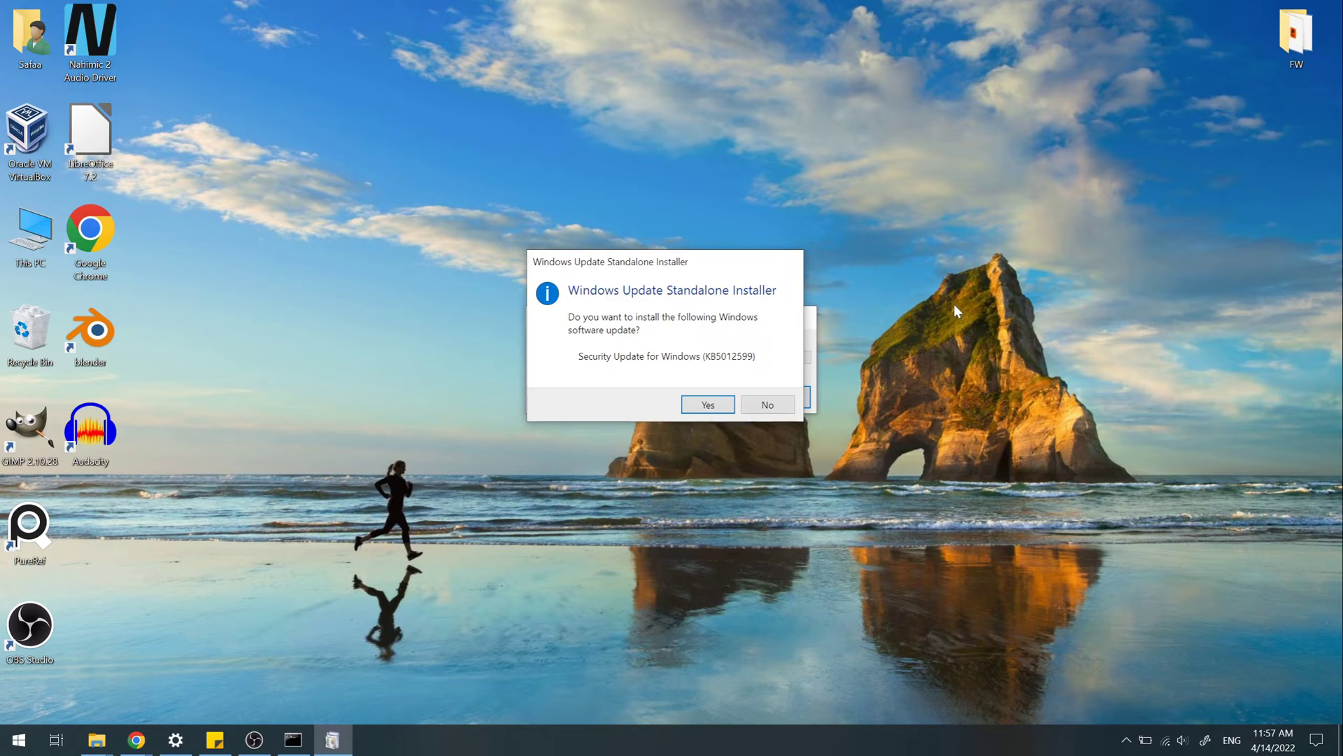
# - Approve installing Security Update for Windows (KB5012599) and let it finish
pyautogui.click(708, 406)
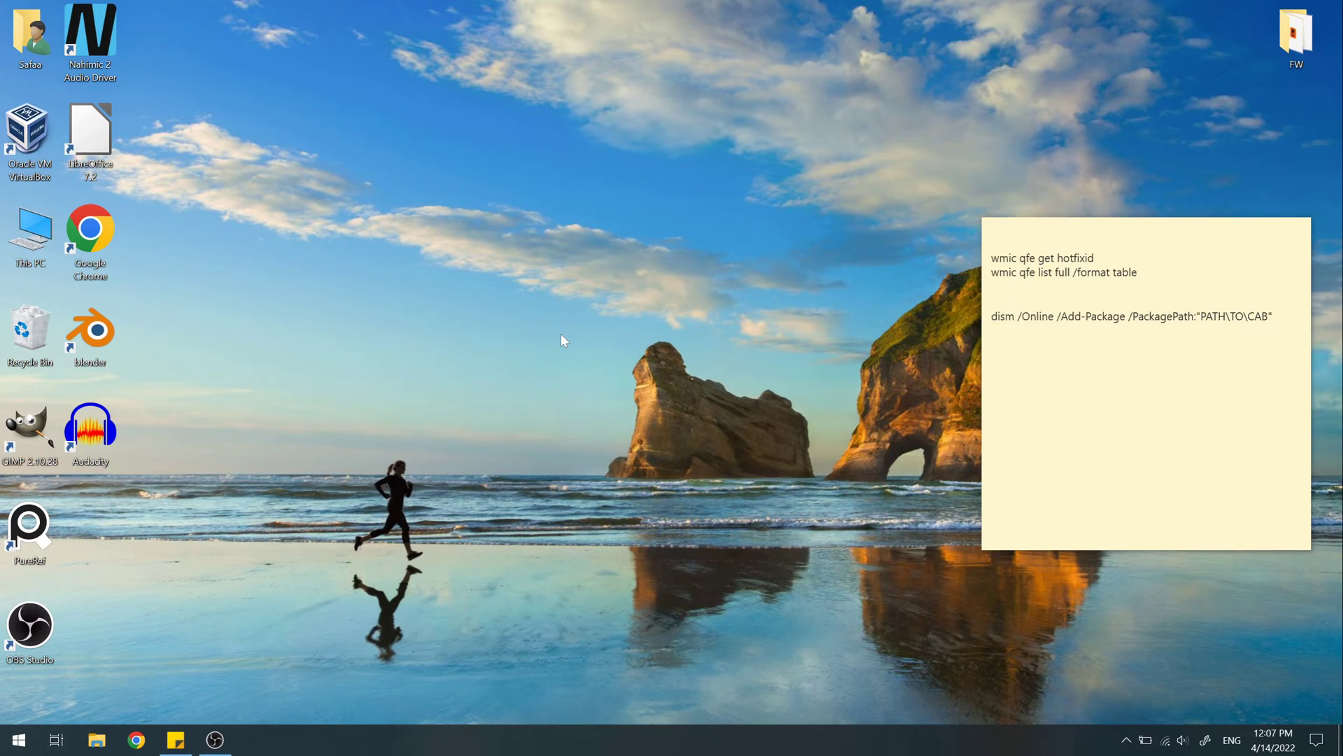
# - Launch Command Prompt as administrator from a Start search for cmd
pyautogui.press('super')
pyautogui.write('cmd')
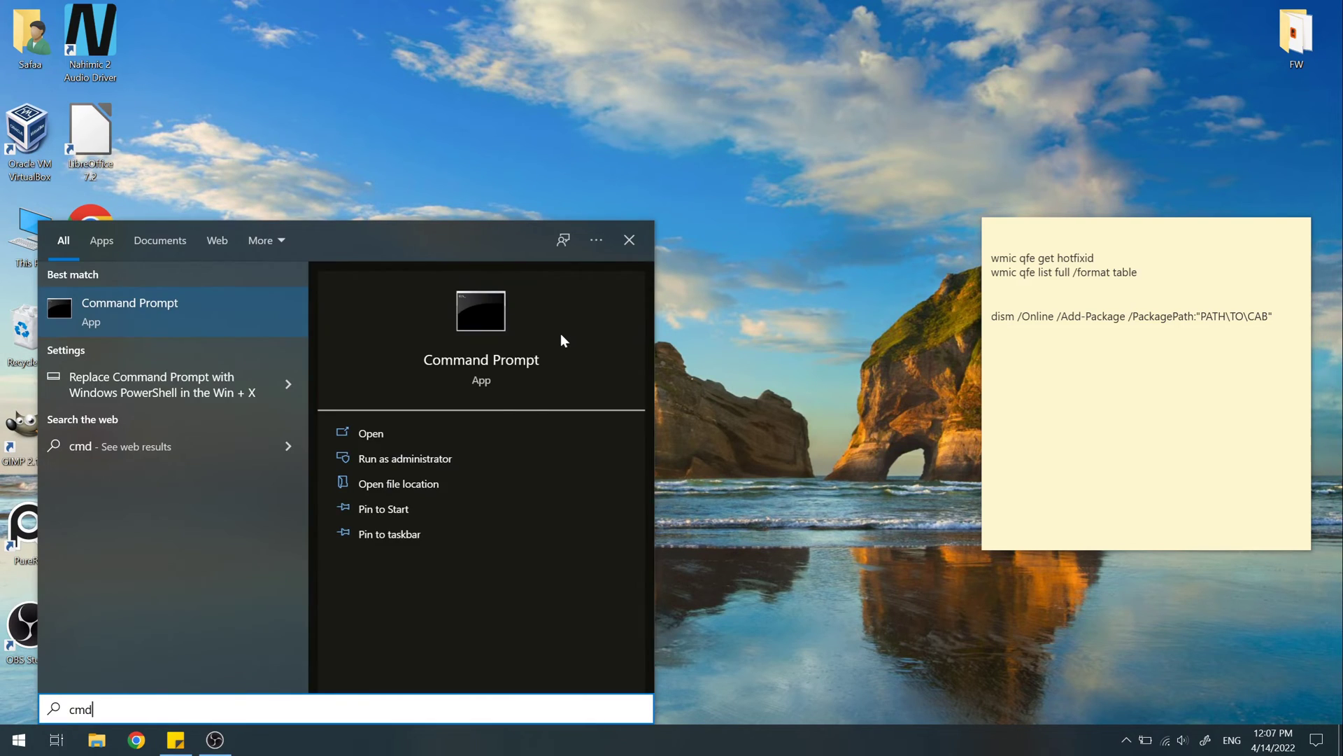
pyautogui.click(448, 455)
# - Run 'wmic qfe get hotfixid' copied from the sticky note, listing KB5012599 among the hotfixes
pyautogui.hotkey('shift', 'Home')
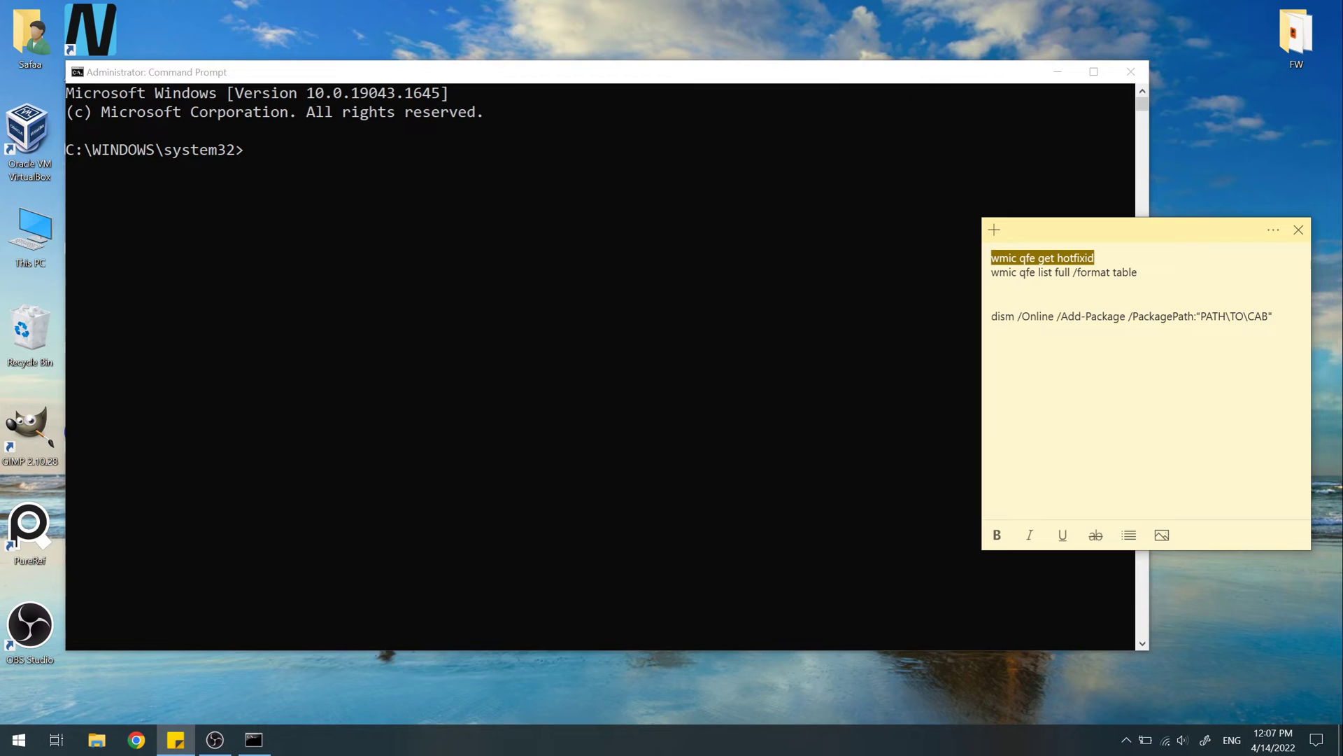
pyautogui.rightClick(1012, 258)
pyautogui.click(1048, 285)
pyautogui.click(615, 205)
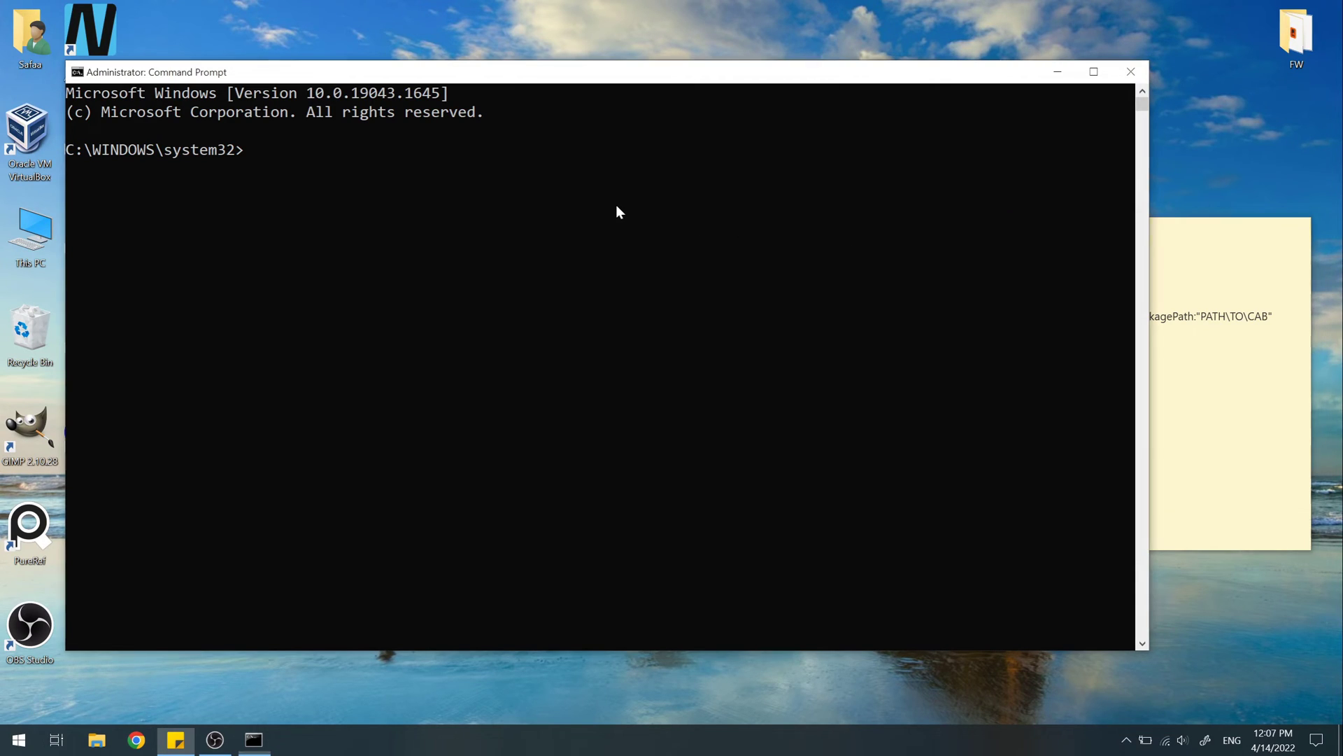
pyautogui.rightClick(616, 203)
pyautogui.press('Return')
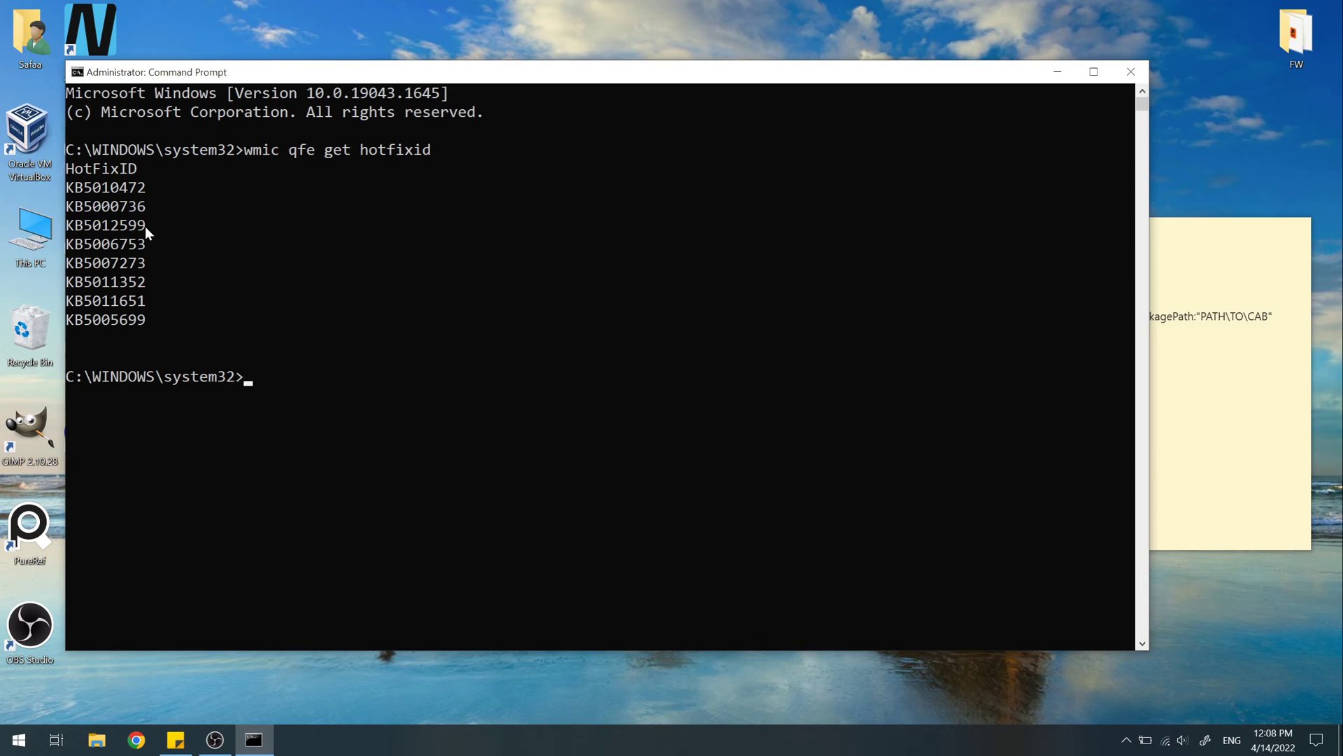
pyautogui.press('super')
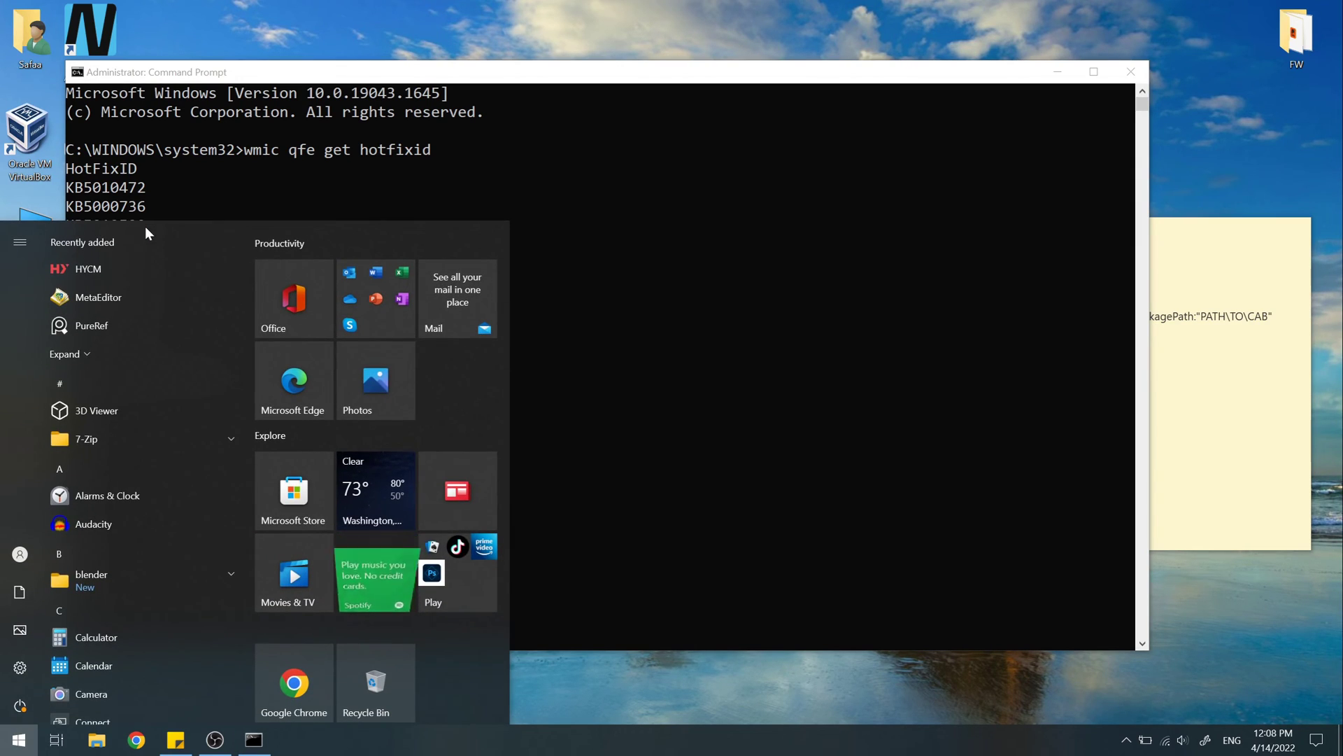
# - Open Check for updates and its update history showing KB5012599 installed on 4/14/2022
pyautogui.write('check')
pyautogui.press('Return')
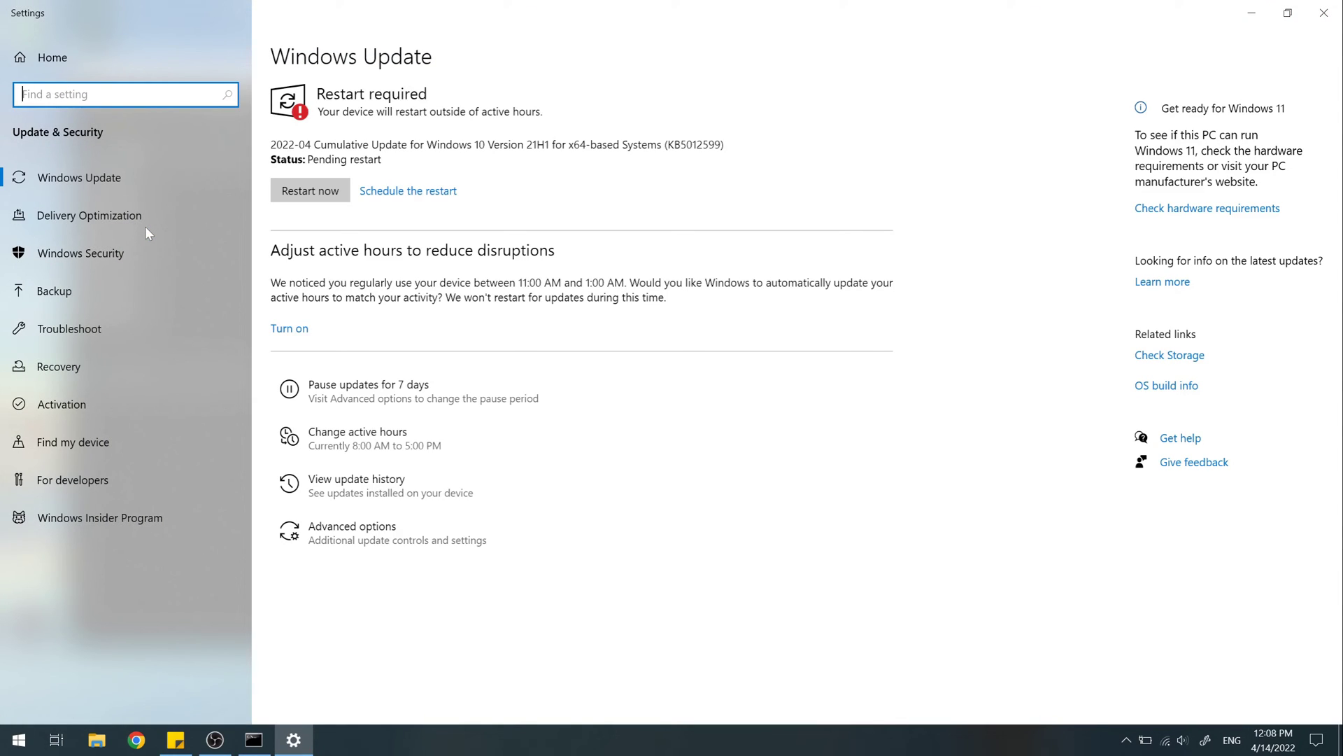
pyautogui.click(384, 491)
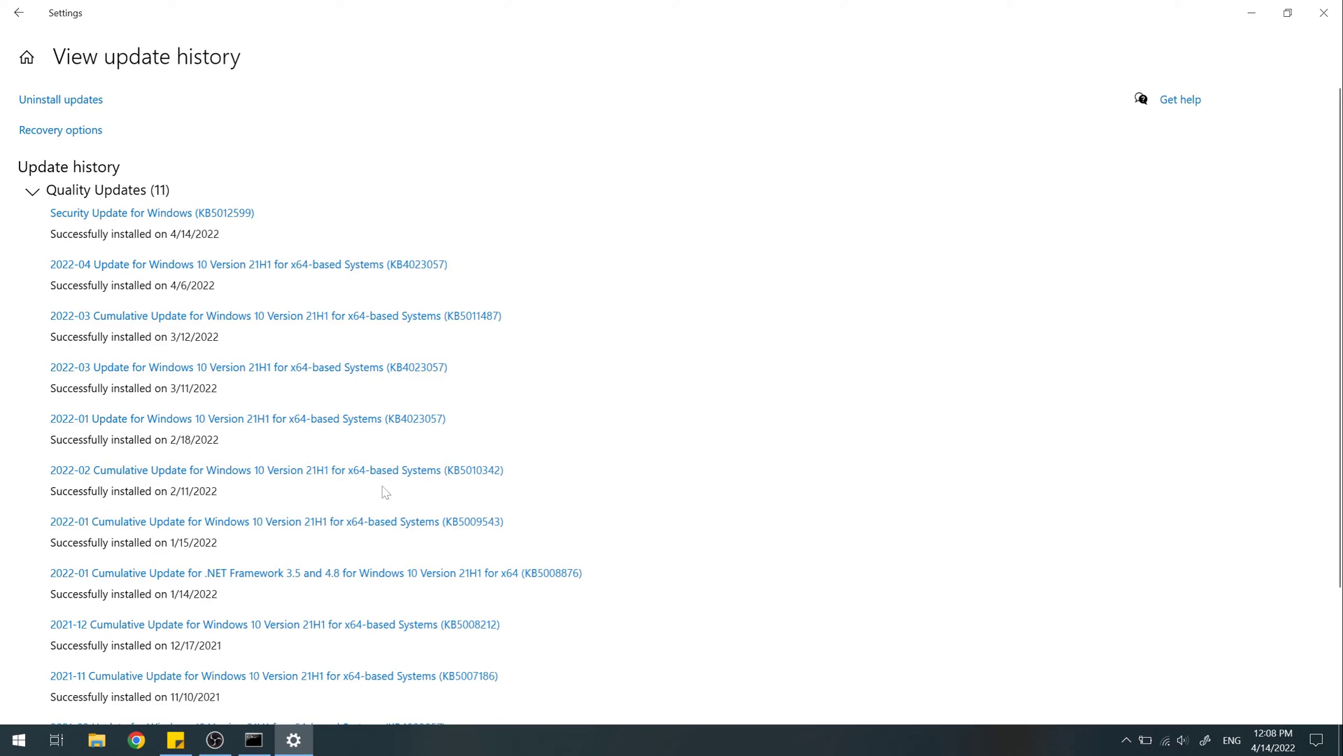
pyautogui.click(227, 223)
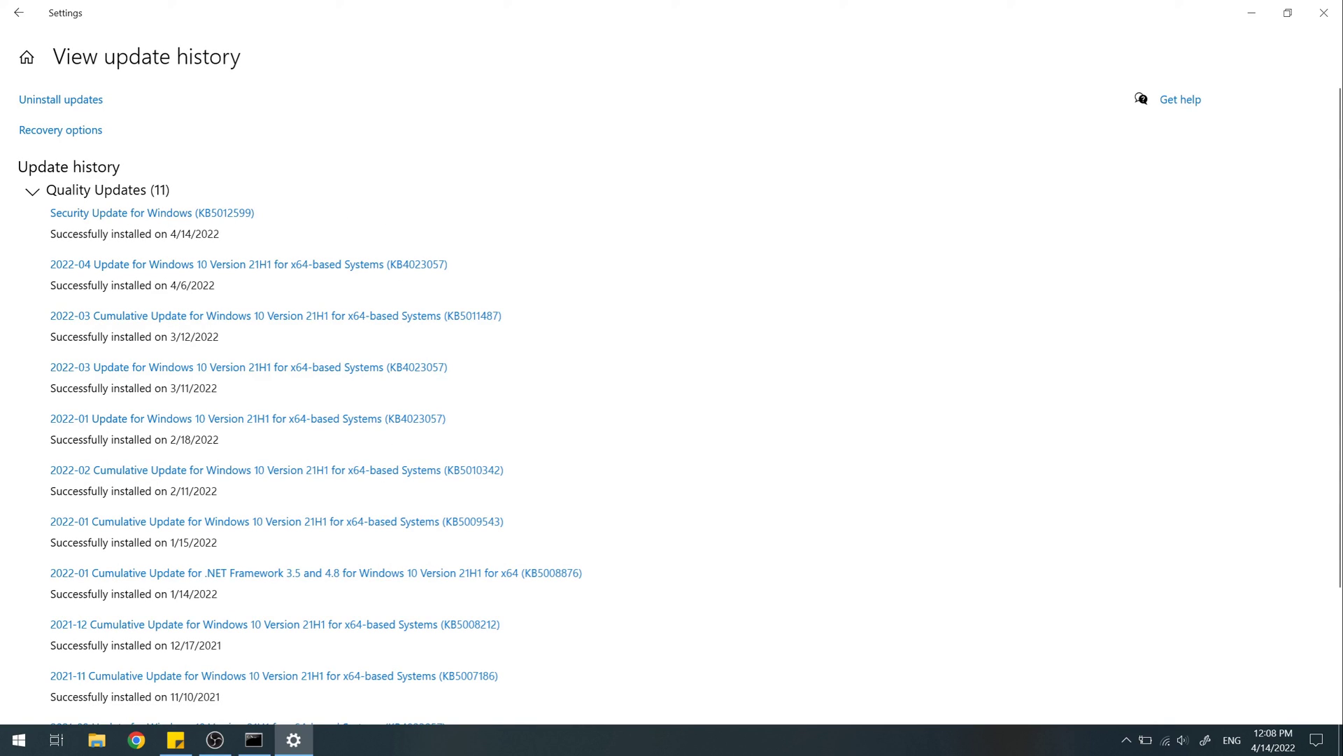